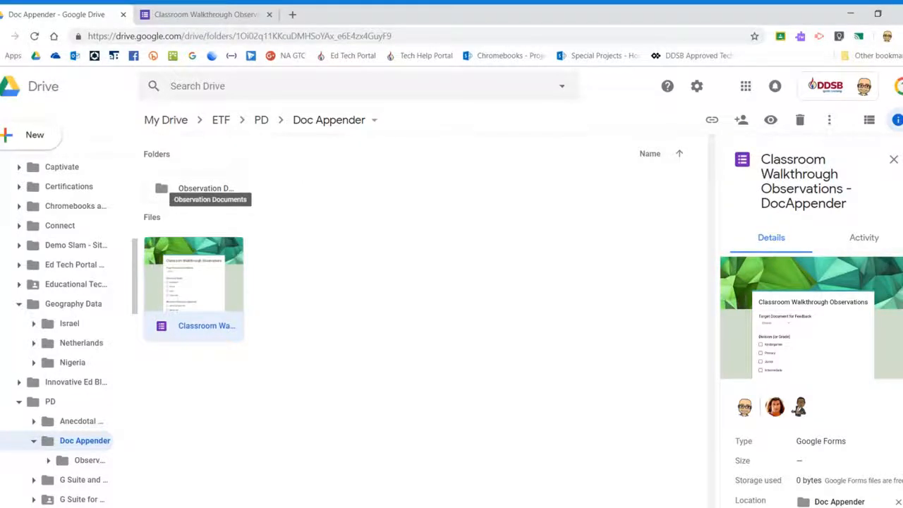
double_click(189, 196)
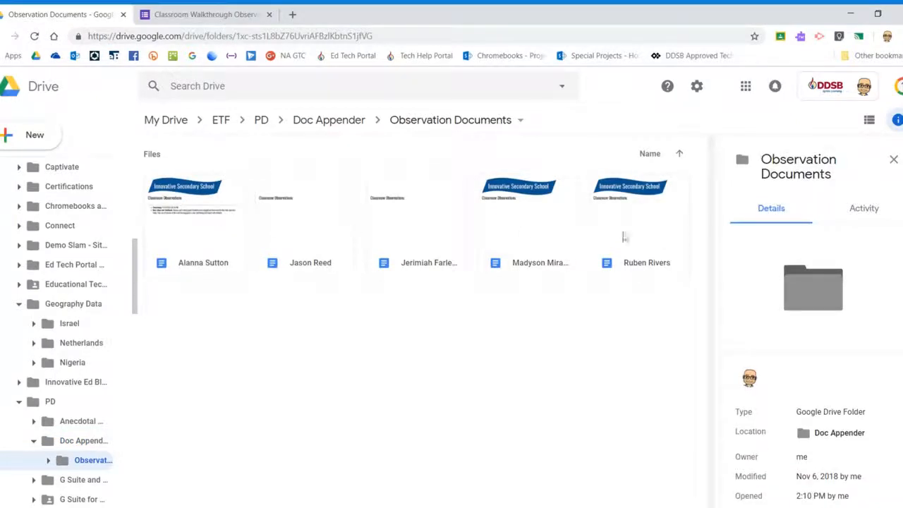
left_click(186, 271)
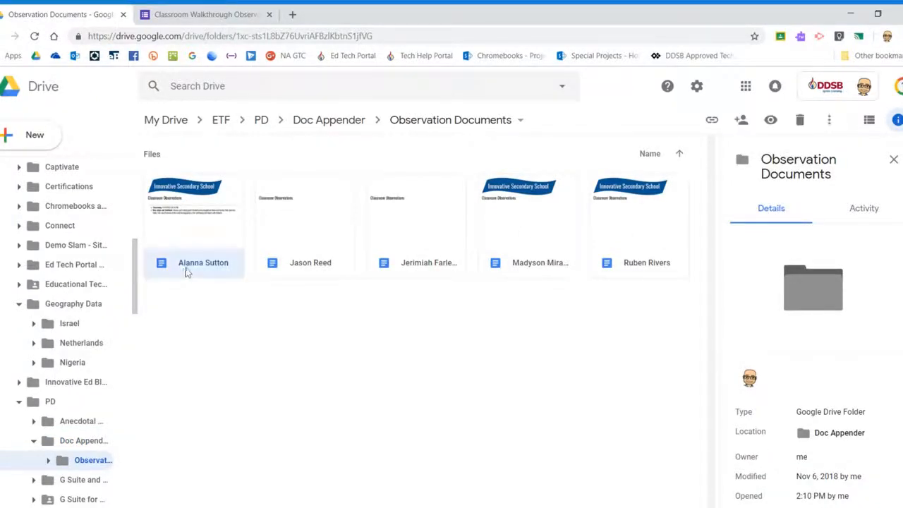
left_click(310, 270)
left_click(423, 267)
left_click(542, 265)
left_click(643, 264)
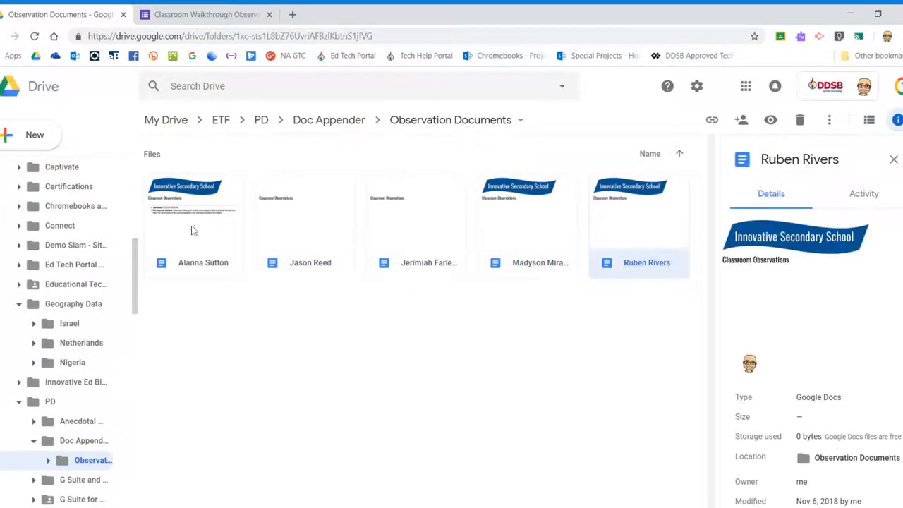
double_click(611, 214)
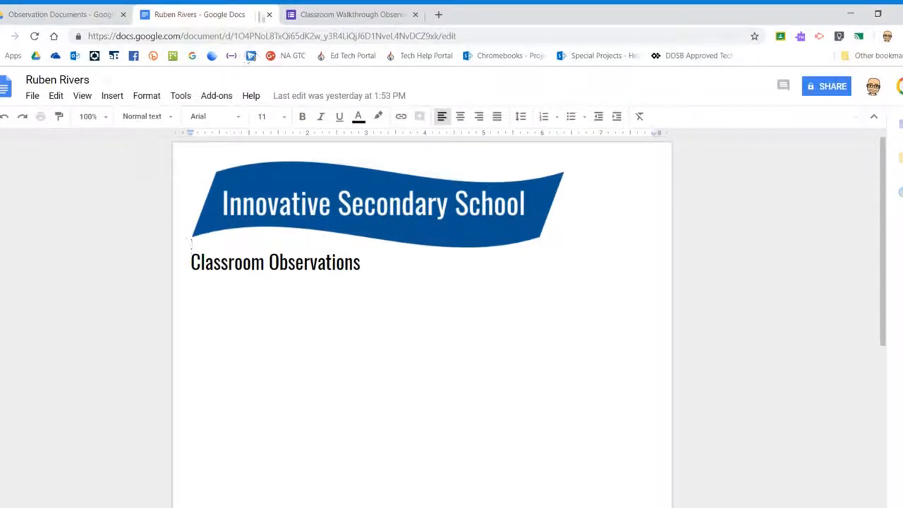
left_click(268, 15)
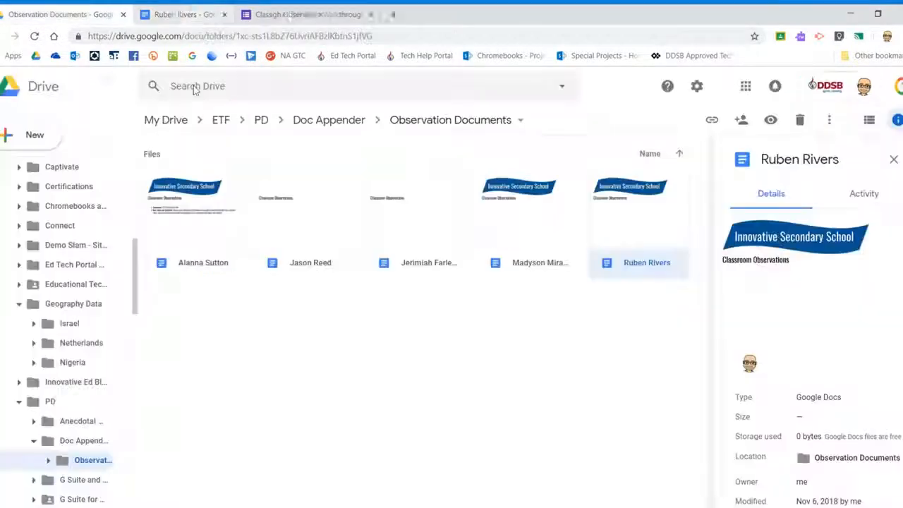
left_click(316, 118)
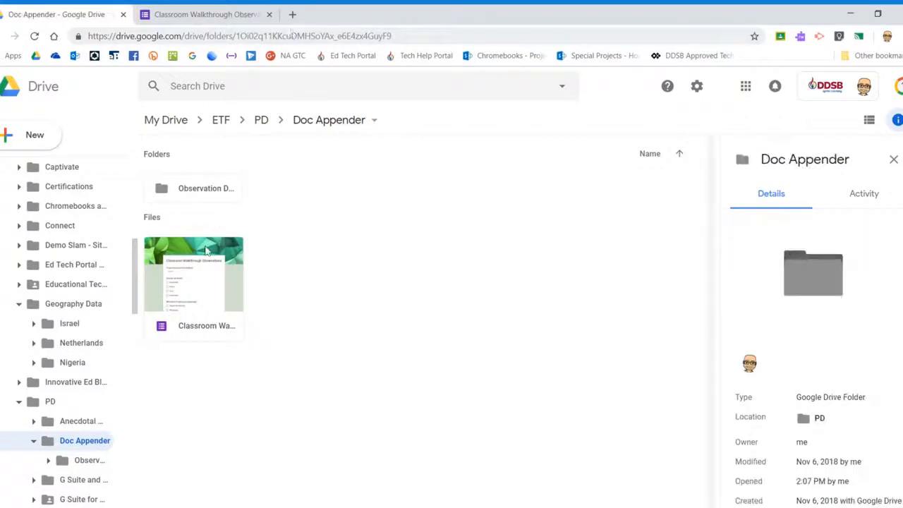
left_click(189, 295)
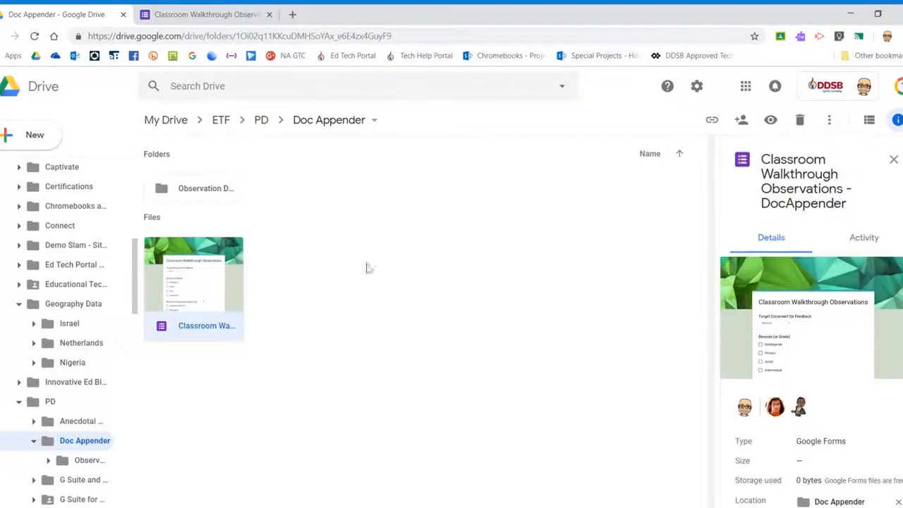
Switch to the Classroom Walkthrough Observations form editor and scroll through its first questions.
left_click(250, 25)
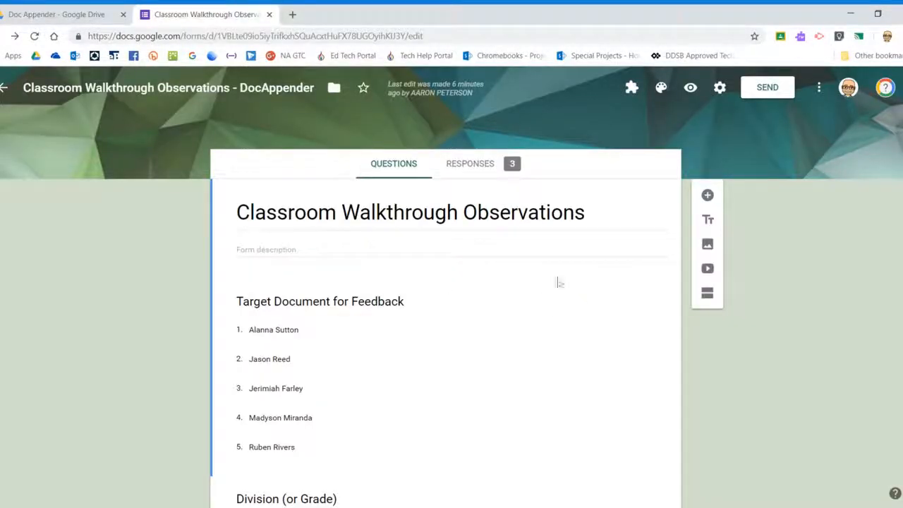
scroll(564, 263, "down", 1)
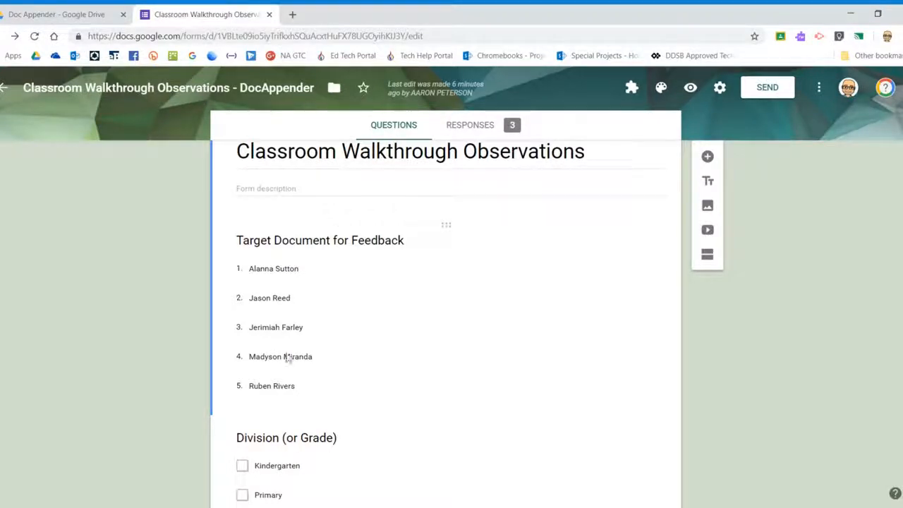
scroll(332, 289, "down", 3)
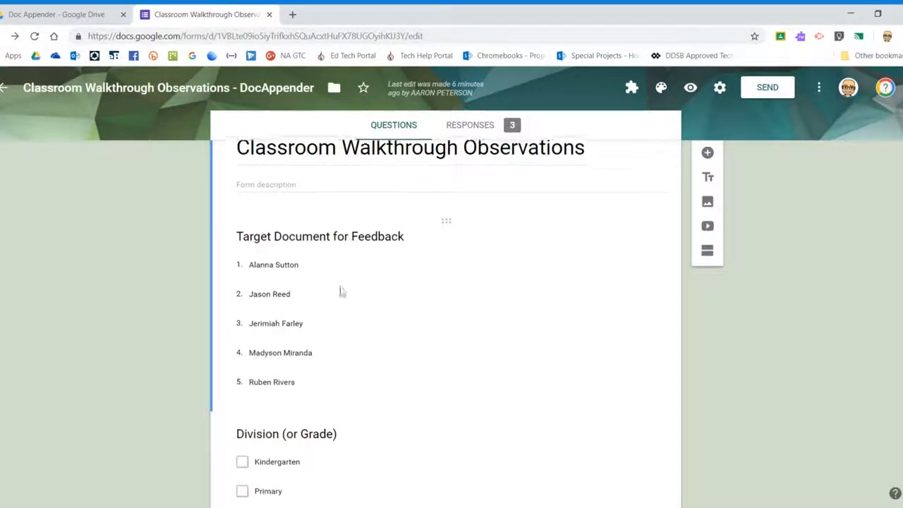
scroll(346, 214, "up", 3)
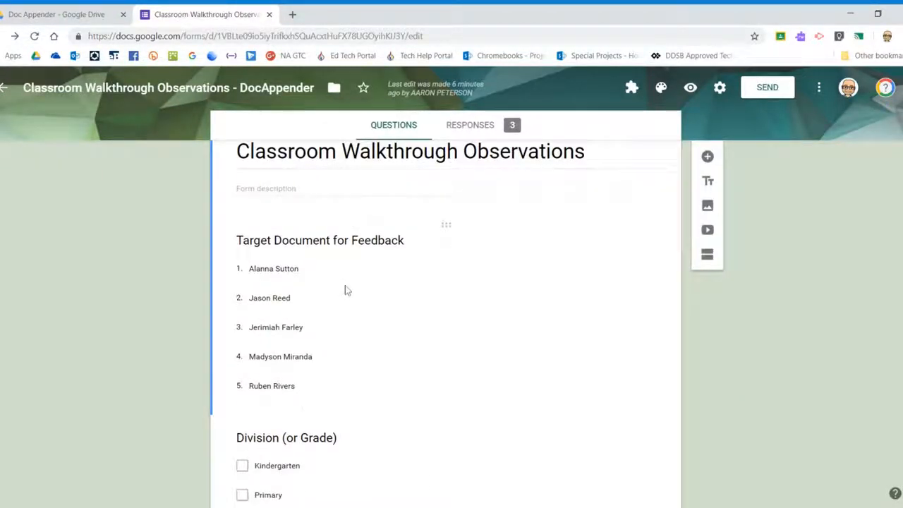
scroll(346, 287, "down", 4)
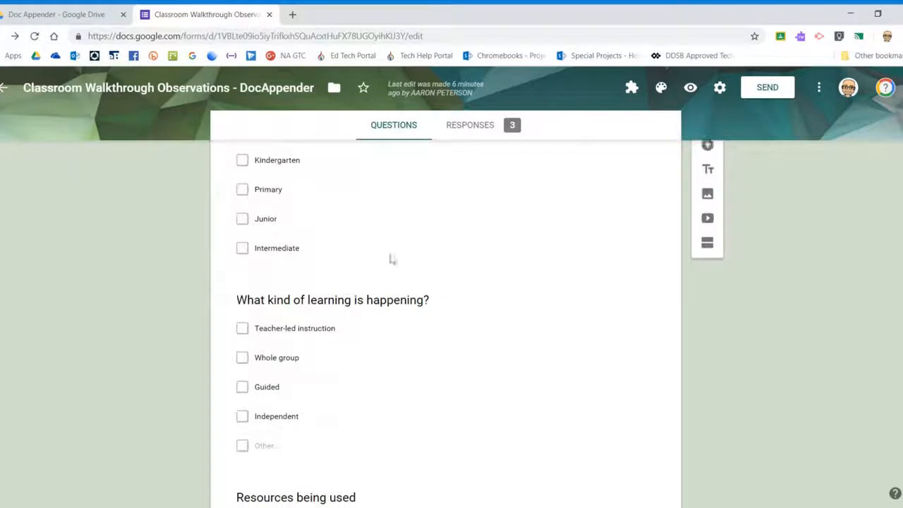
scroll(338, 253, "up", 1)
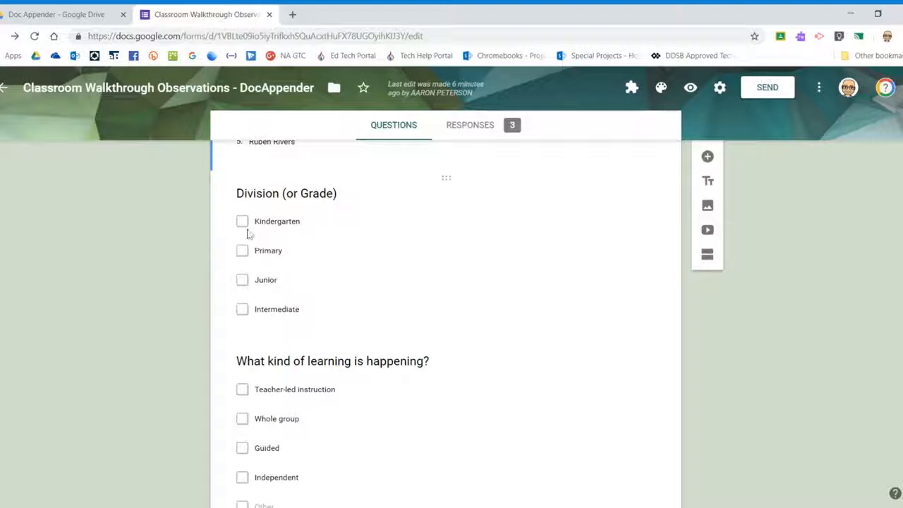
Select the Division (or Grade) question and review the remaining questions down to Other comments.
left_click(295, 251)
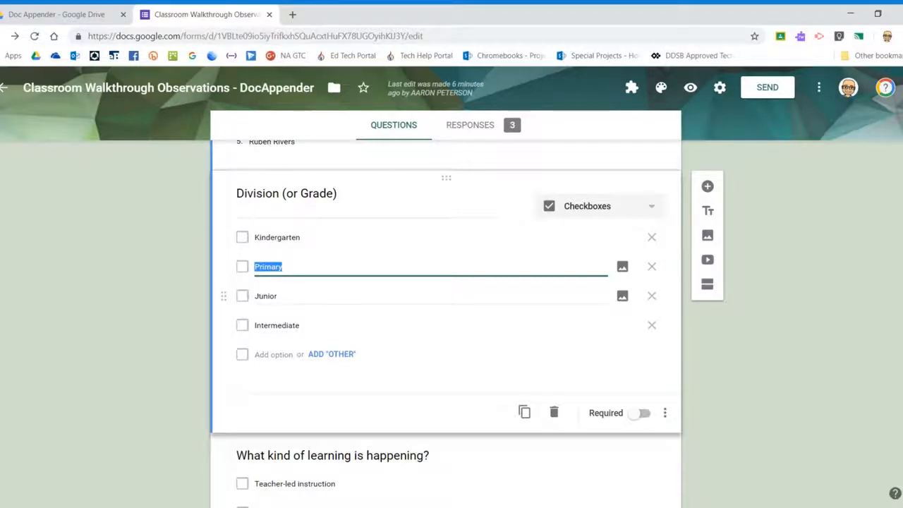
scroll(367, 298, "down", 3)
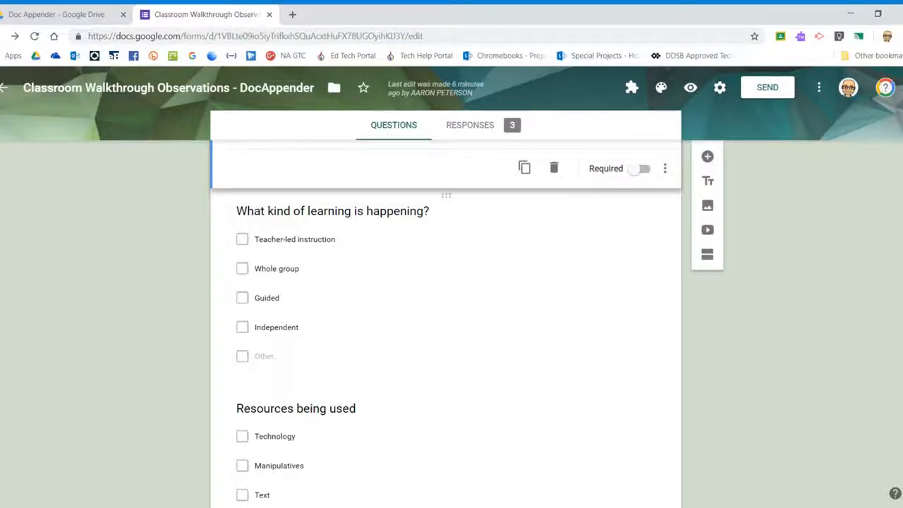
scroll(334, 314, "down", 3)
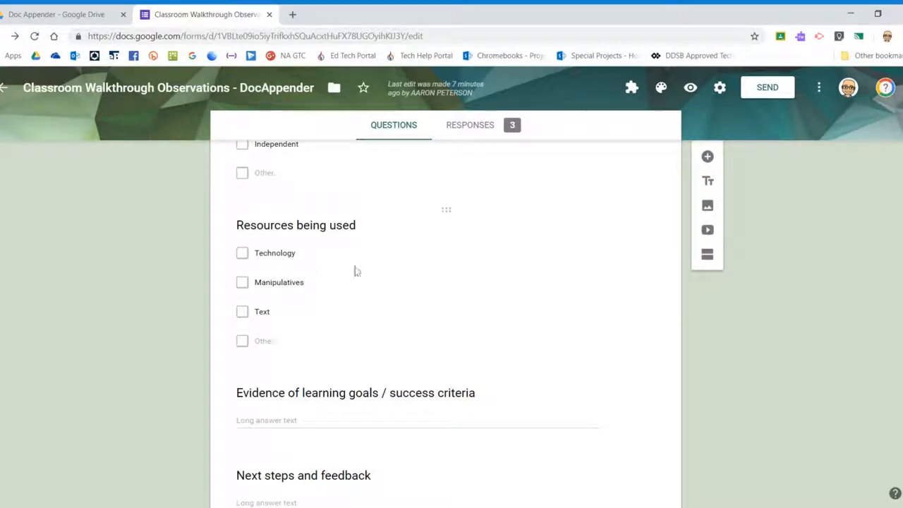
scroll(352, 305, "down", 2)
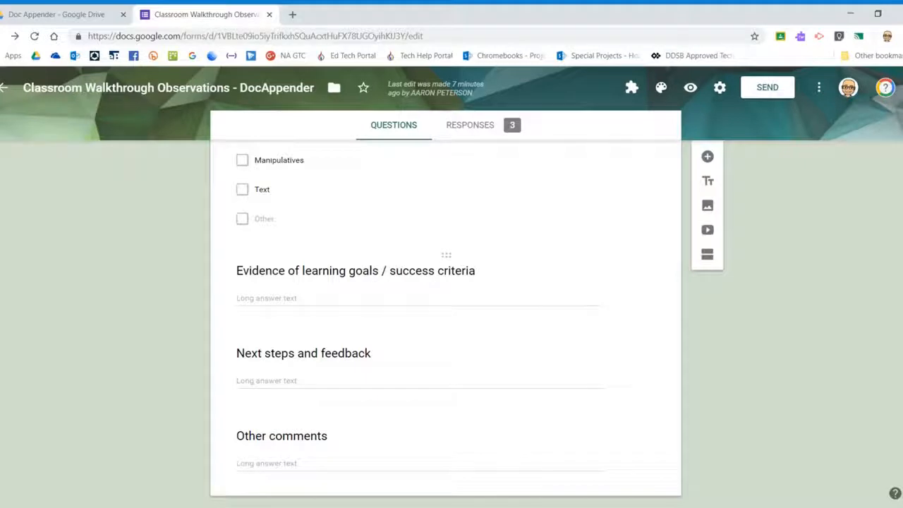
left_click(393, 271)
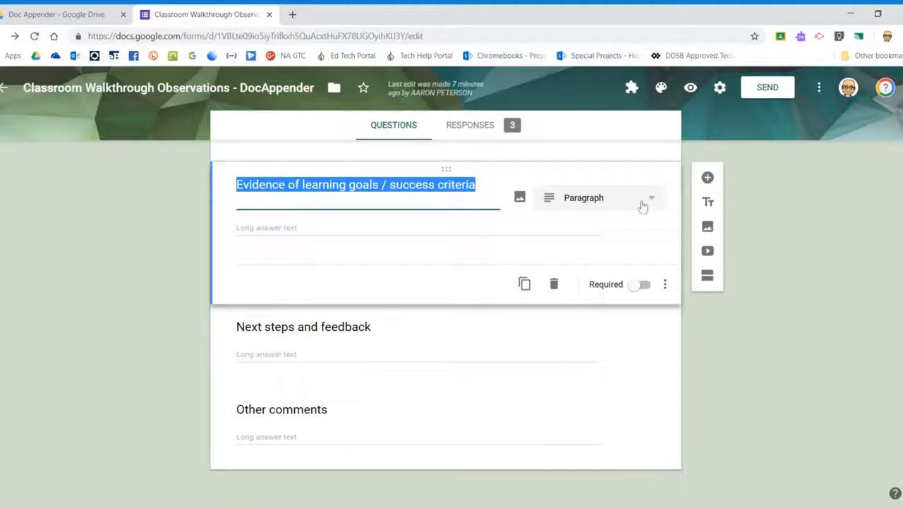
left_click_drag(476, 185, 288, 185)
key("BackSpace")
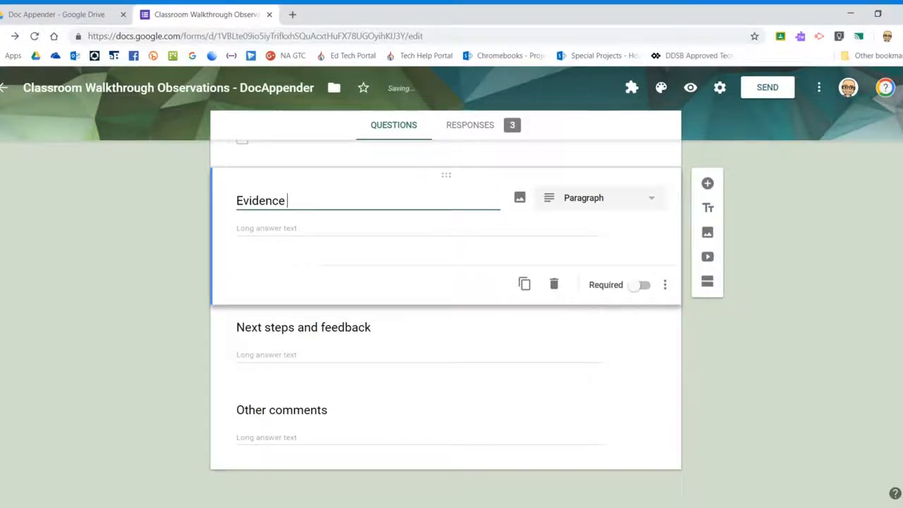
left_click(605, 200)
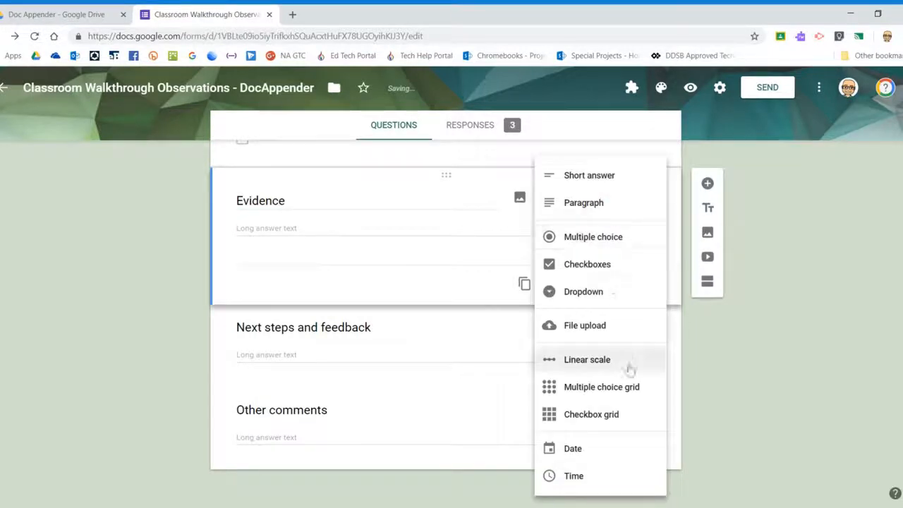
left_click(592, 326)
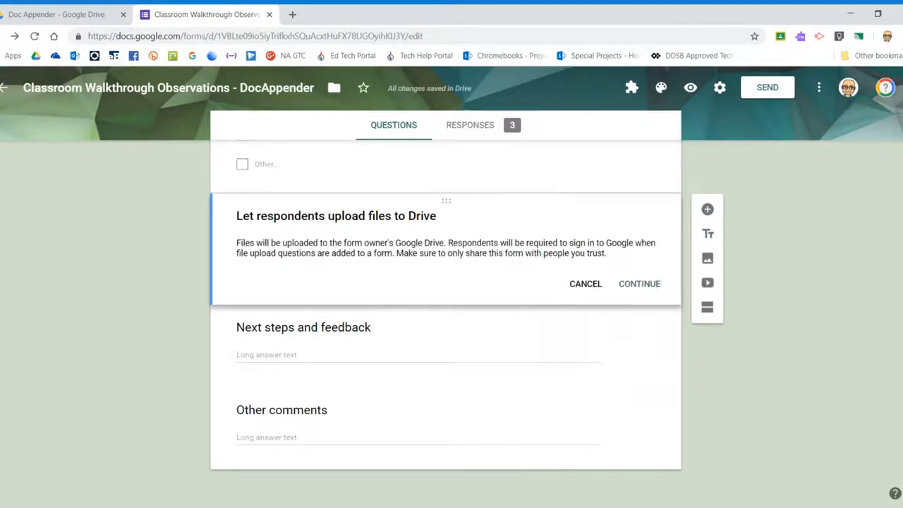
left_click(628, 284)
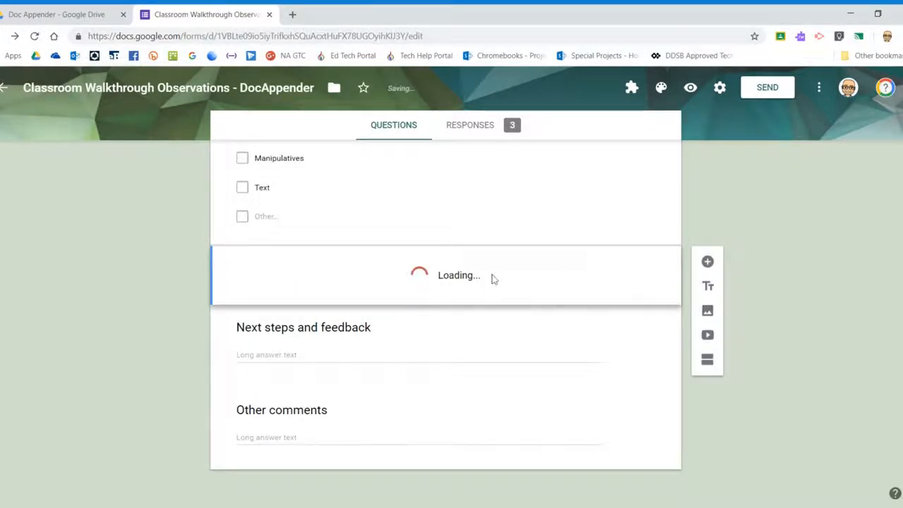
left_click(473, 319)
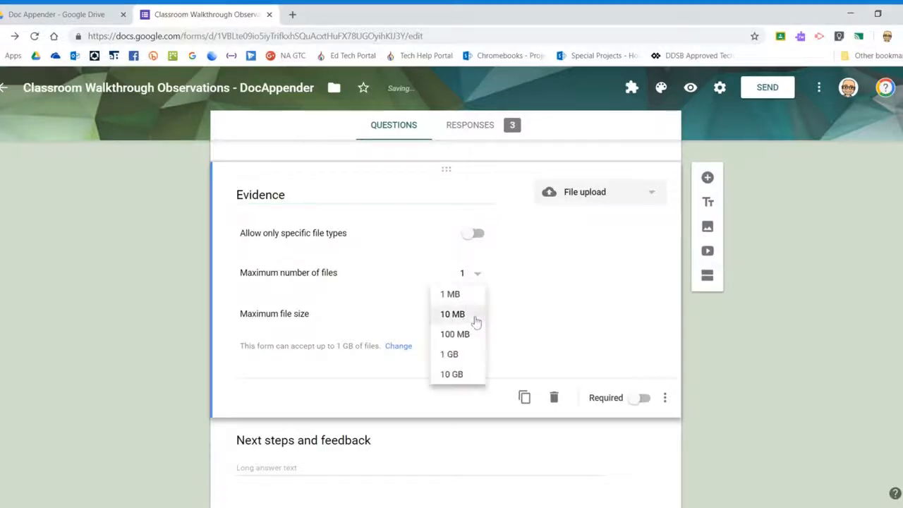
left_click(463, 354)
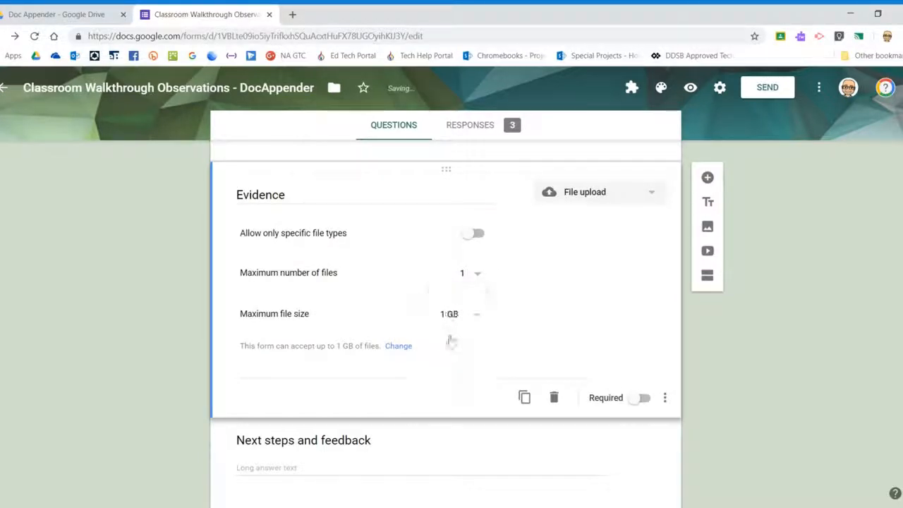
left_click(398, 345)
left_click(317, 396)
left_click(301, 466)
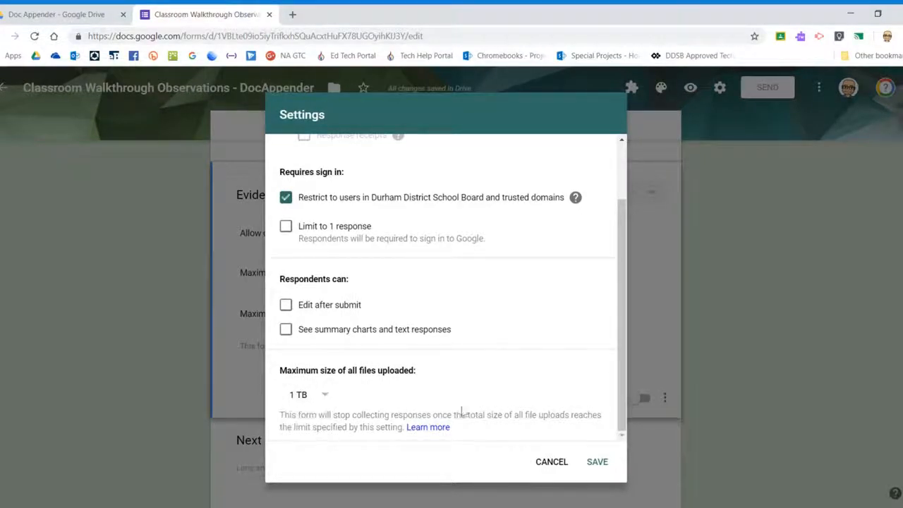
left_click(600, 463)
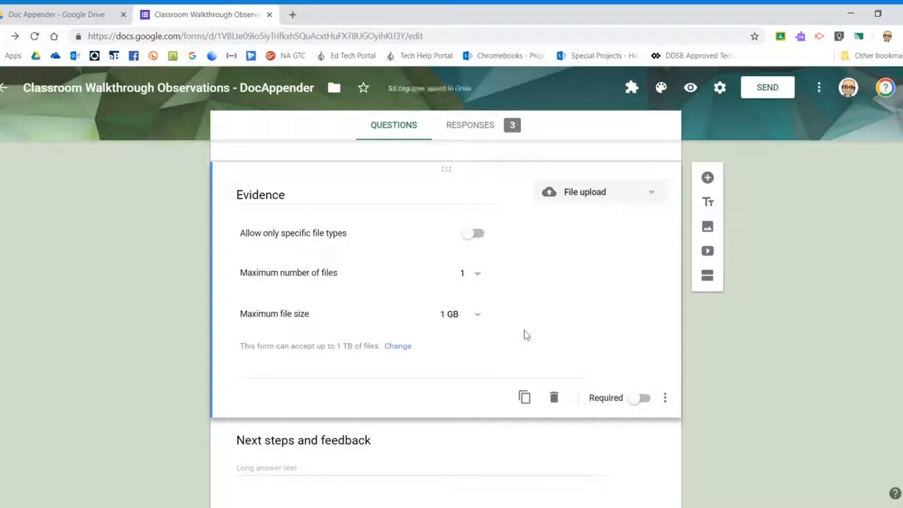
left_click(466, 278)
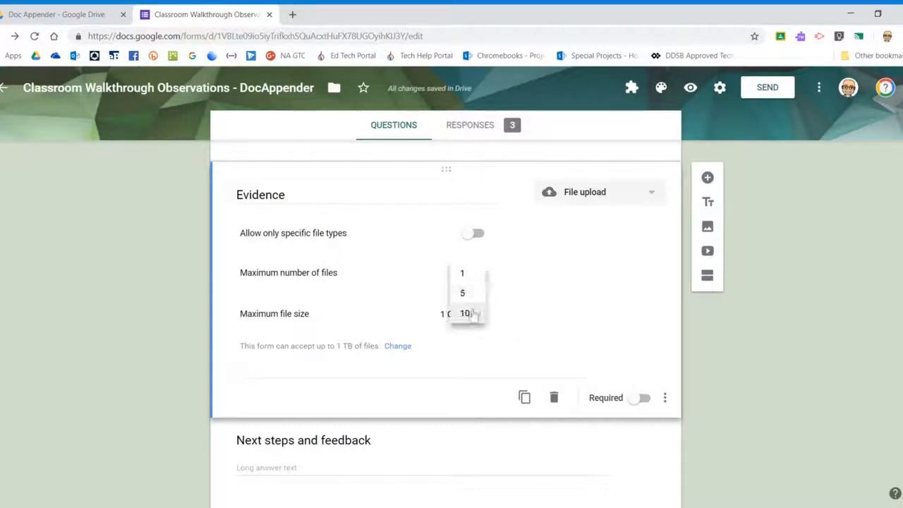
left_click(470, 299)
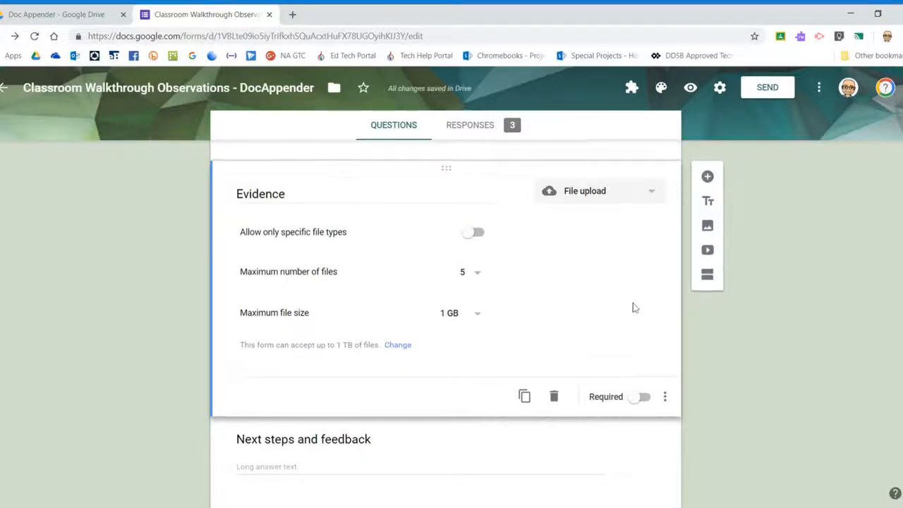
scroll(632, 308, "down", 2)
left_click(404, 350)
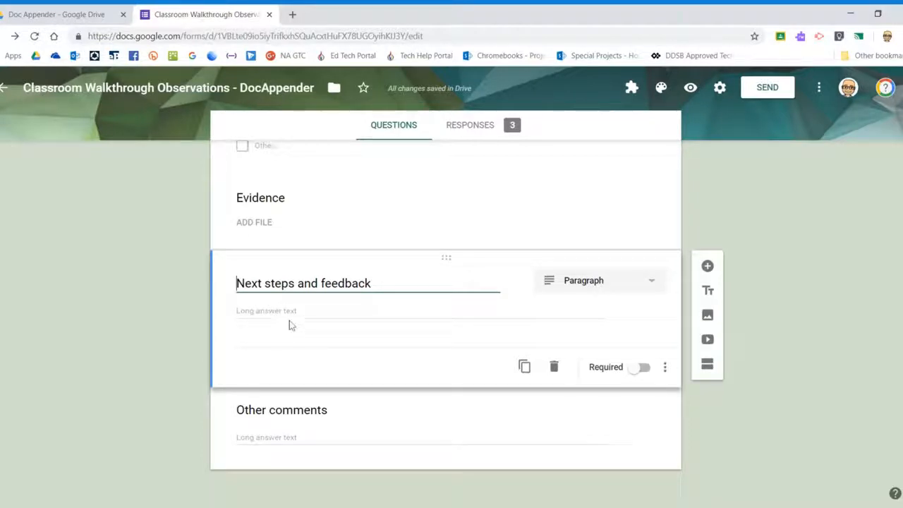
left_click(320, 428)
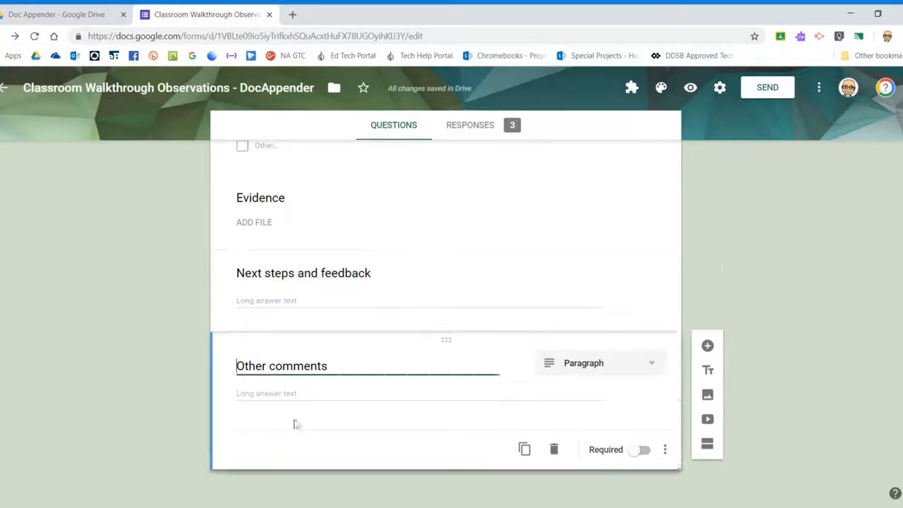
left_click(358, 399)
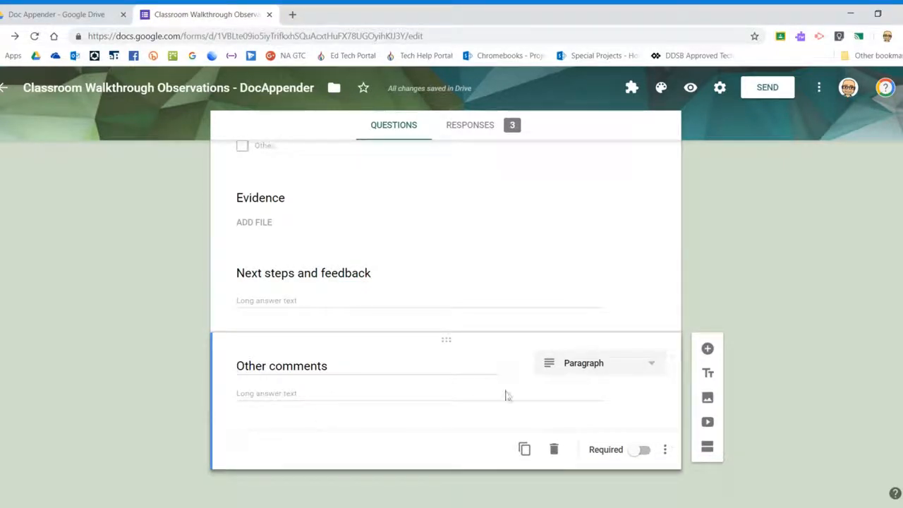
scroll(581, 401, "up", 10)
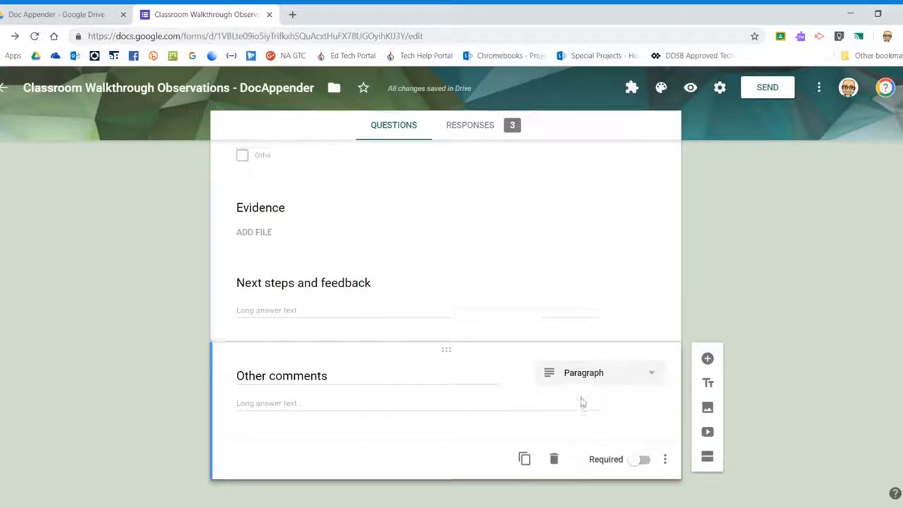
scroll(604, 279, "up", 2)
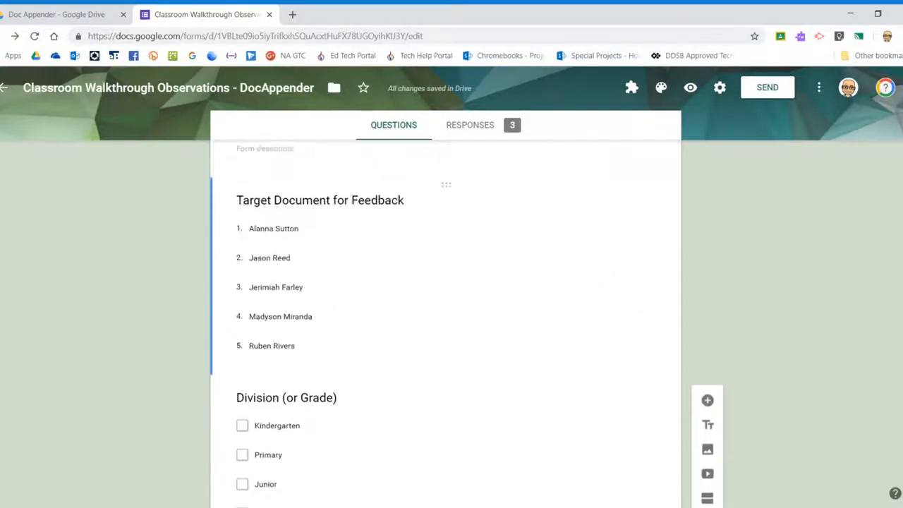
scroll(542, 260, "up", 2)
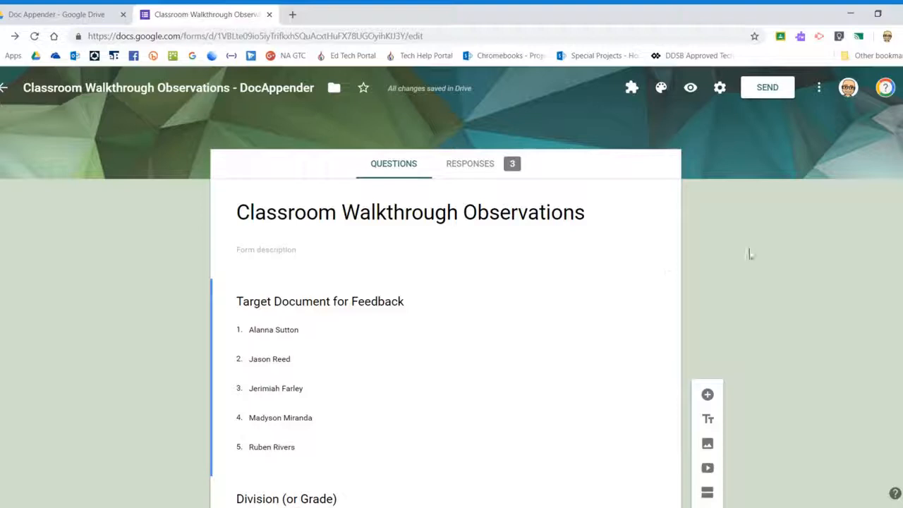
scroll(755, 242, "down", 1)
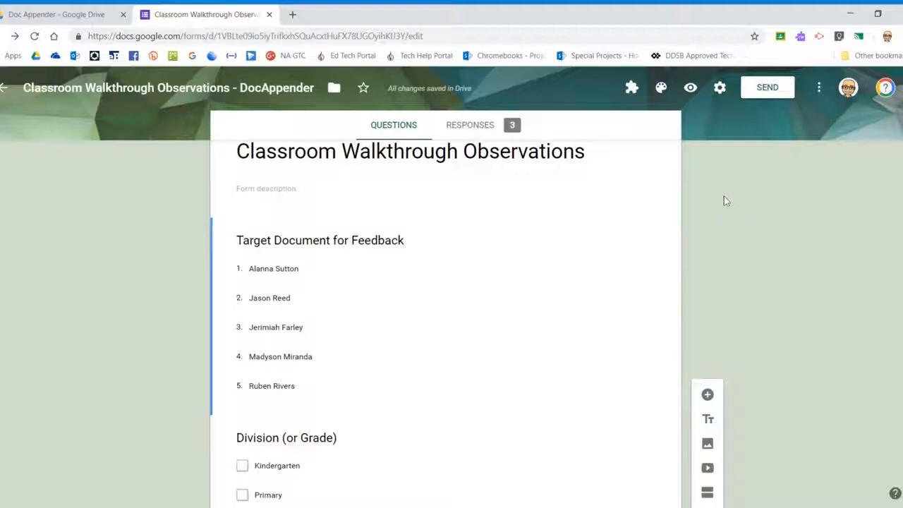
left_click(820, 88)
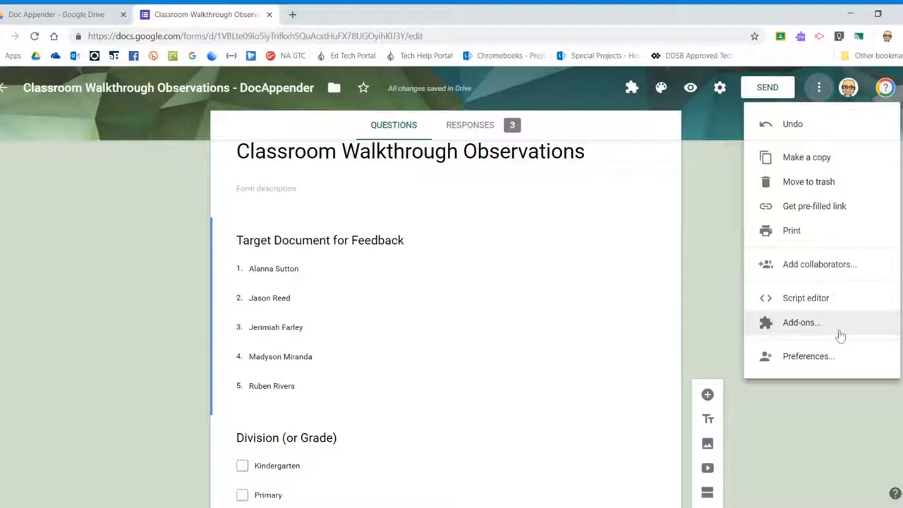
left_click(840, 335)
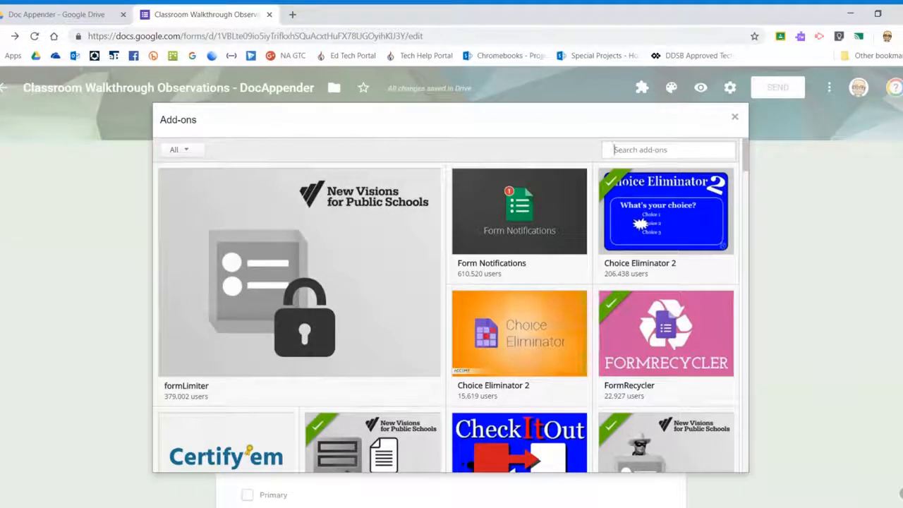
type("docappender")
key("Return")
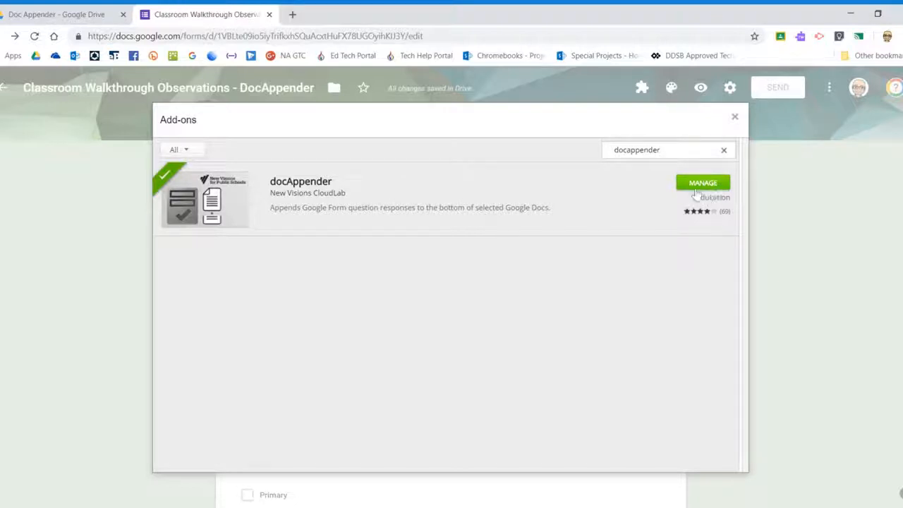
left_click(734, 118)
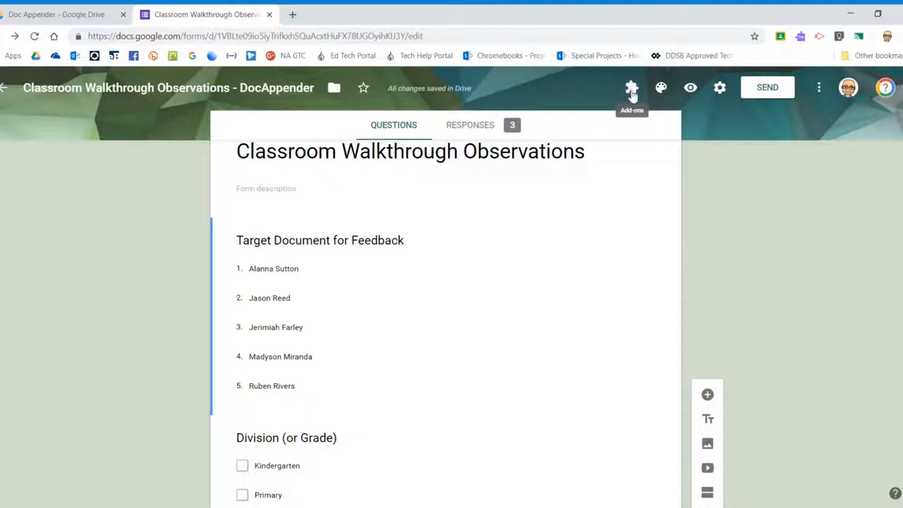
Open the docAppender sidebar from the form's add-ons, then go to the Doc Appender folder in Drive.
left_click(632, 93)
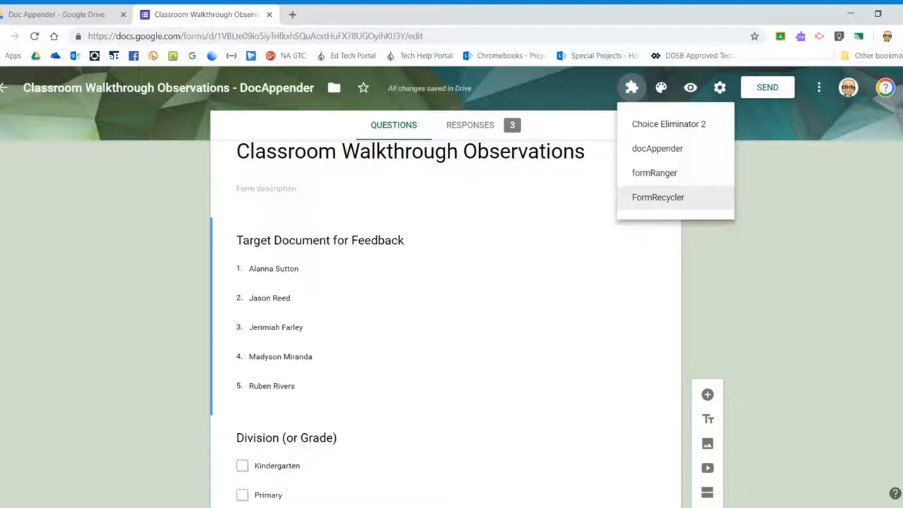
left_click(671, 153)
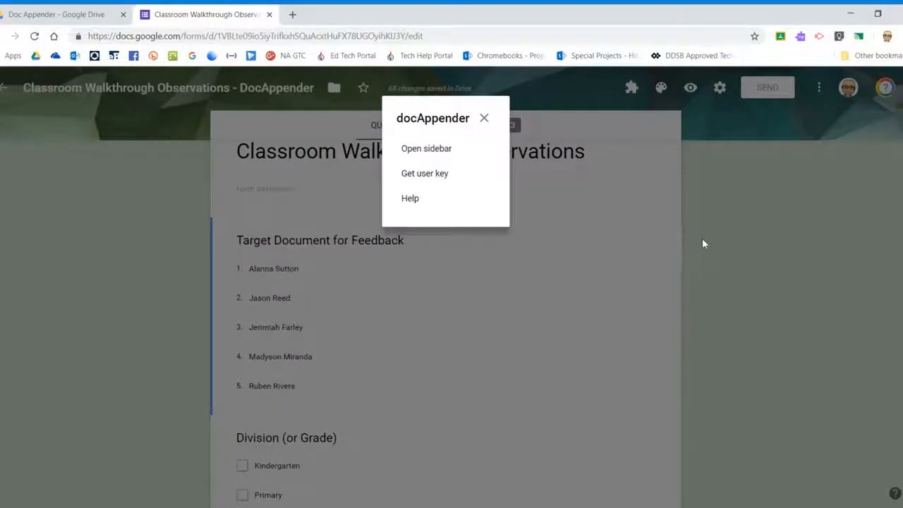
left_click(416, 154)
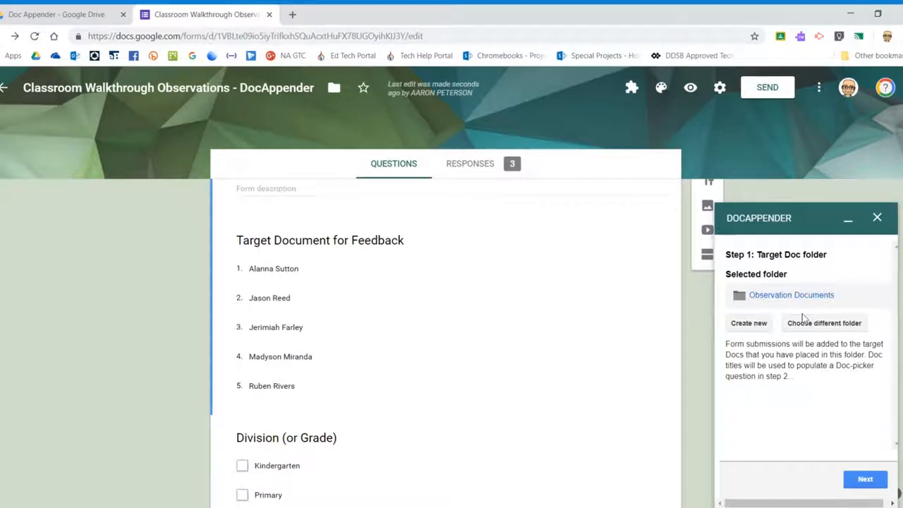
left_click(131, 9)
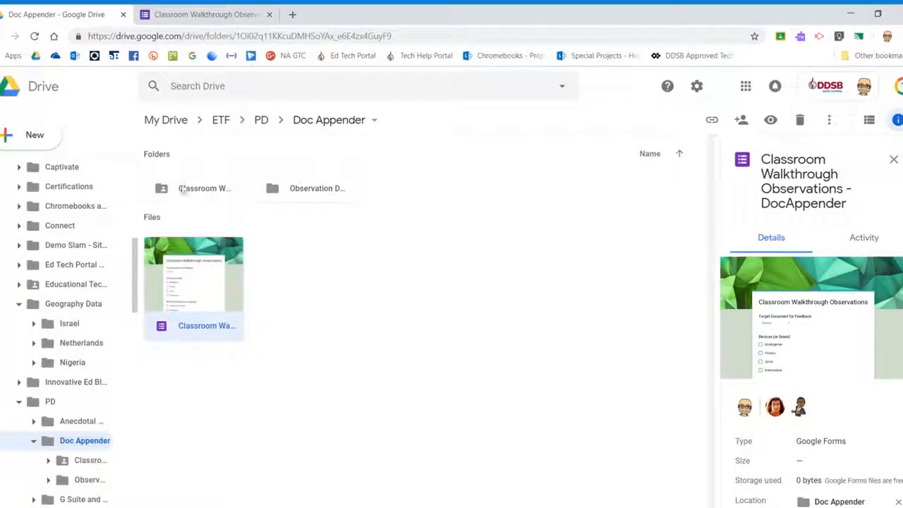
Look inside the Observation Documents folder in Drive, then back in docAppender start choosing a different folder.
left_click(330, 194)
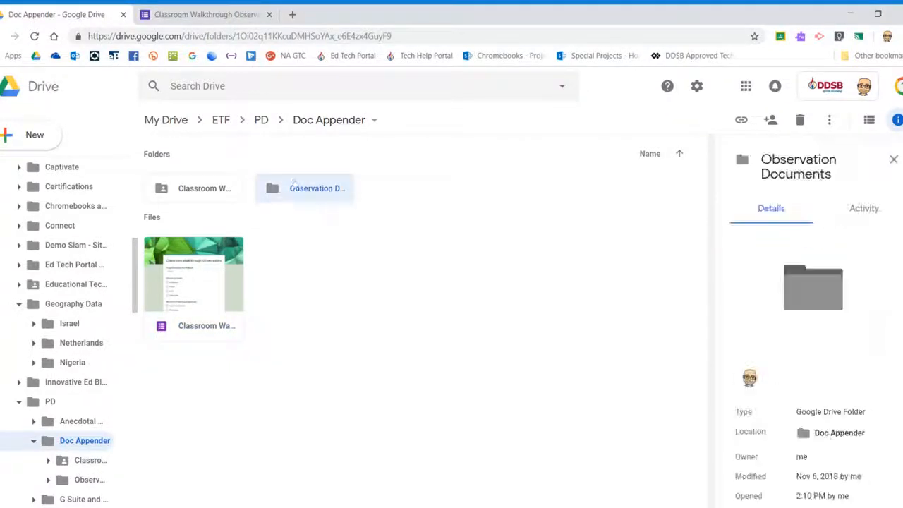
double_click(321, 194)
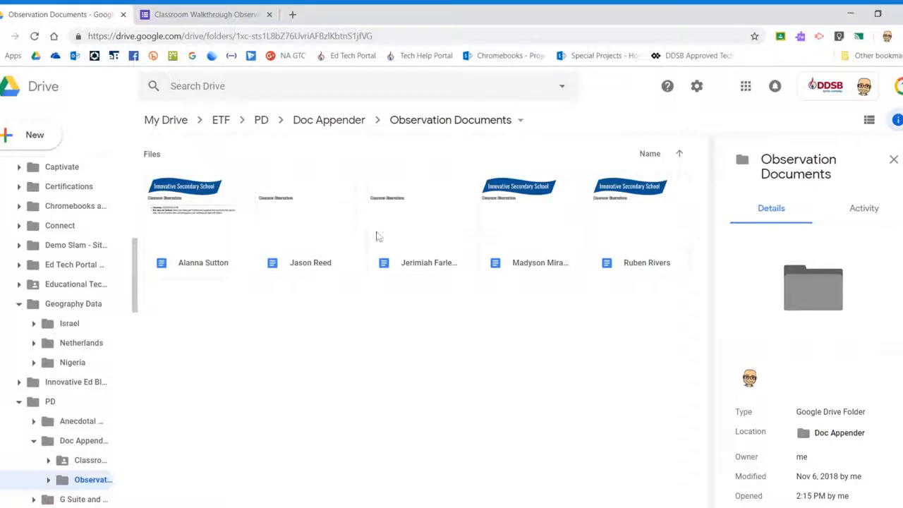
left_click(341, 125)
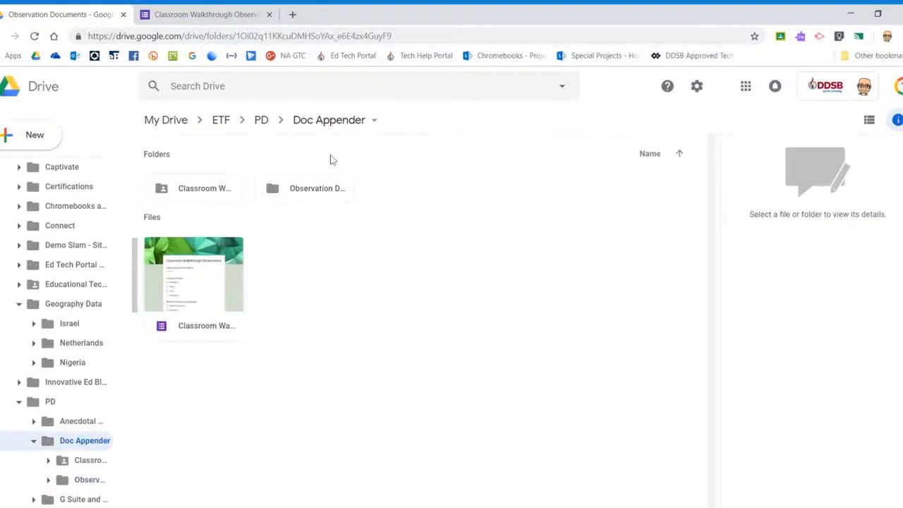
left_click(182, 14)
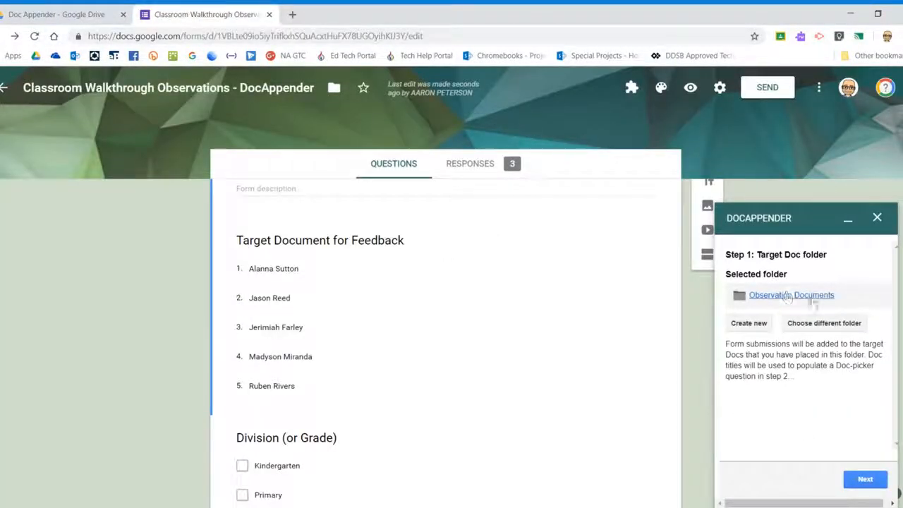
left_click(813, 326)
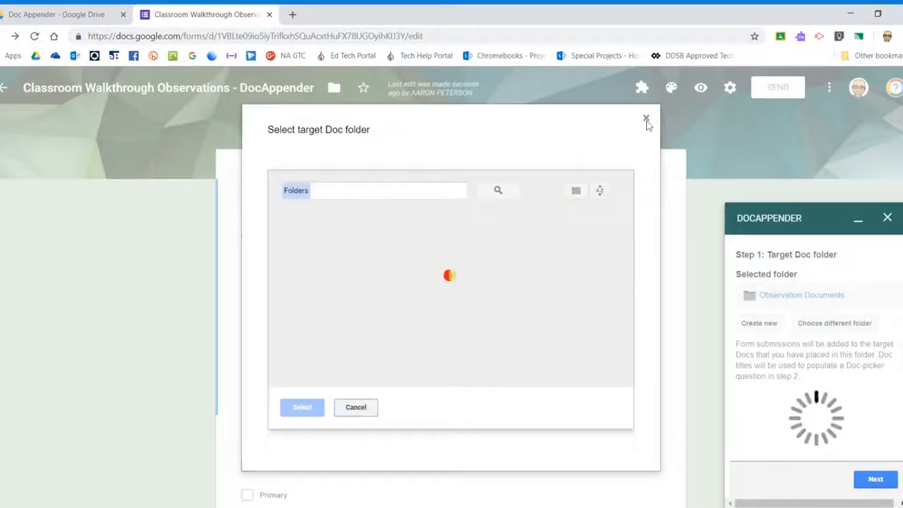
Keep Observation Documents as the target folder and advance docAppender to the Doc-picker step.
left_click(356, 409)
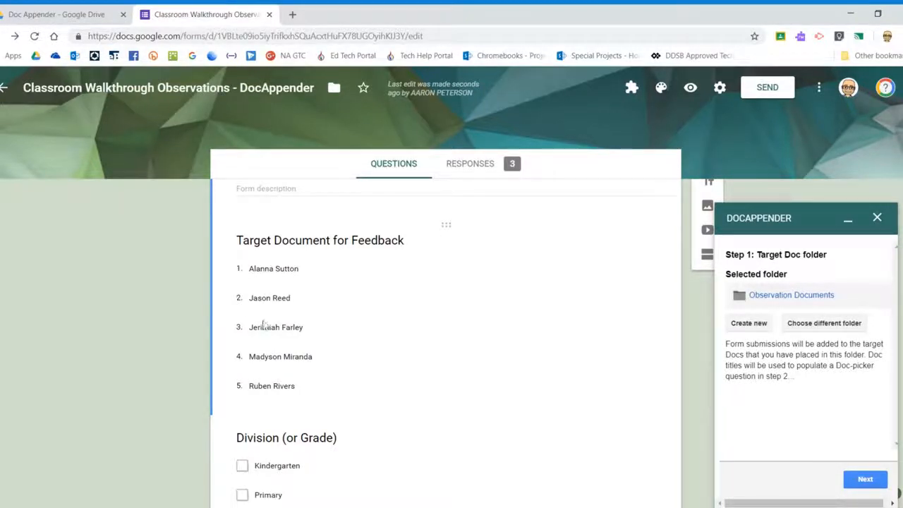
left_click(59, 15)
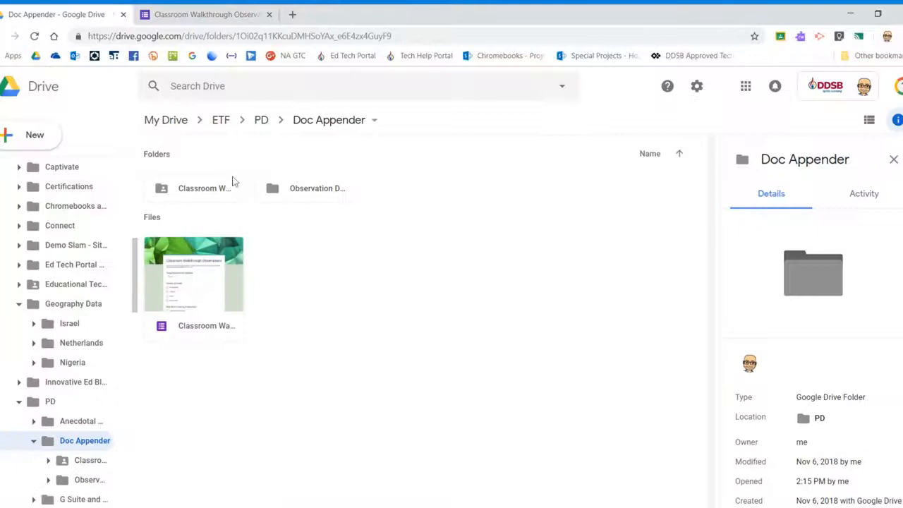
double_click(302, 194)
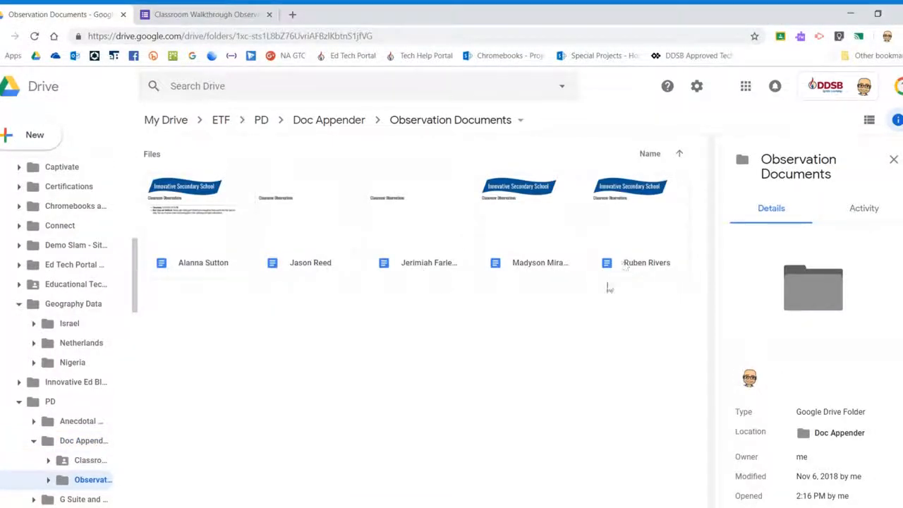
left_click(186, 16)
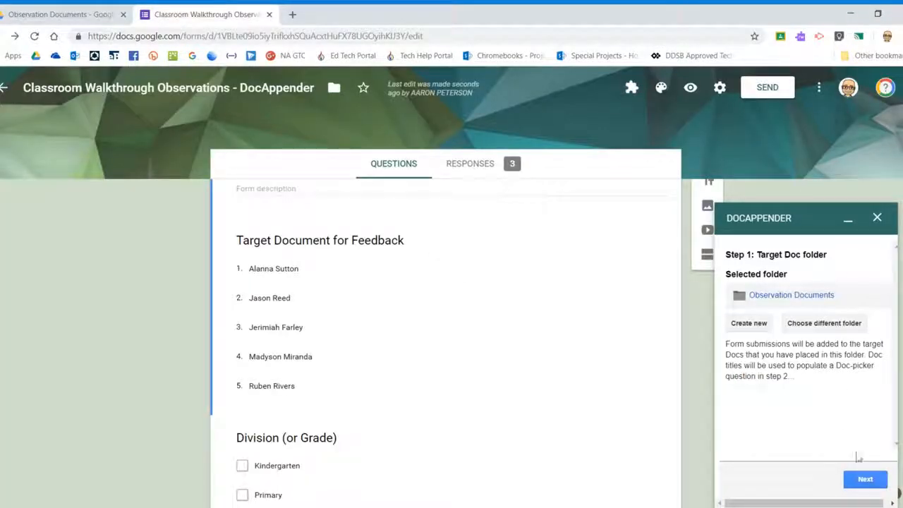
left_click(867, 481)
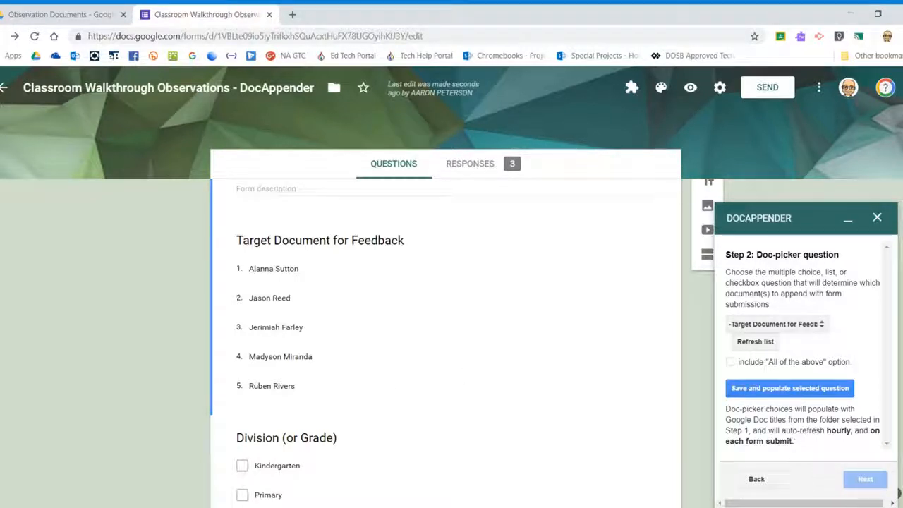
left_click(63, 14)
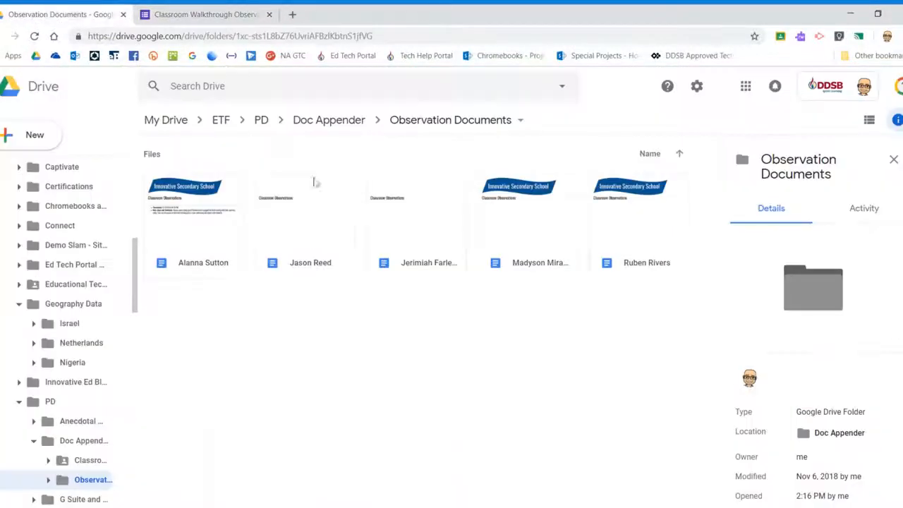
Duplicate the last teacher's document in Observation Documents and rename the copy with the new teacher's name.
right_click(612, 241)
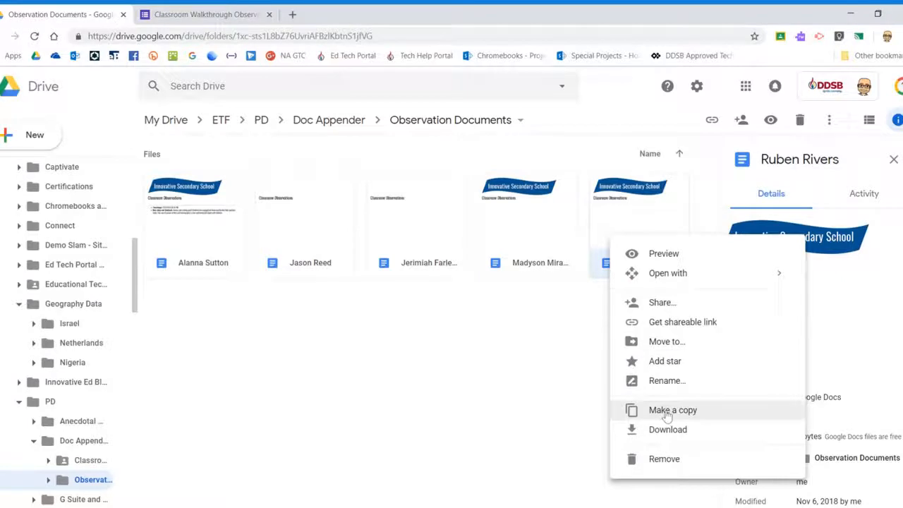
left_click(667, 410)
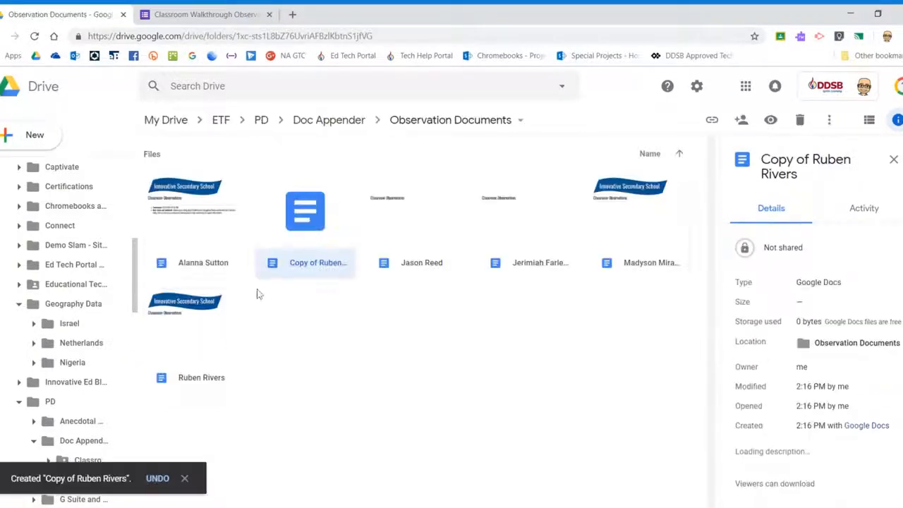
right_click(300, 265)
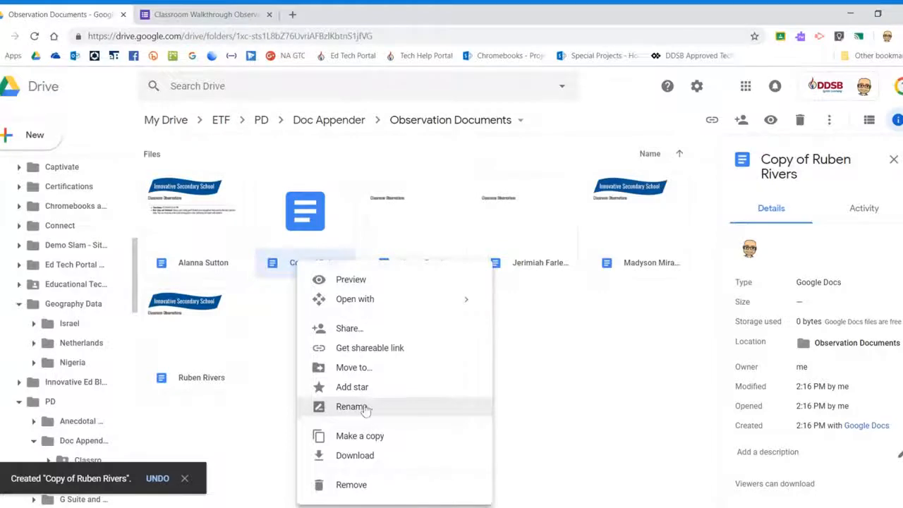
left_click(353, 407)
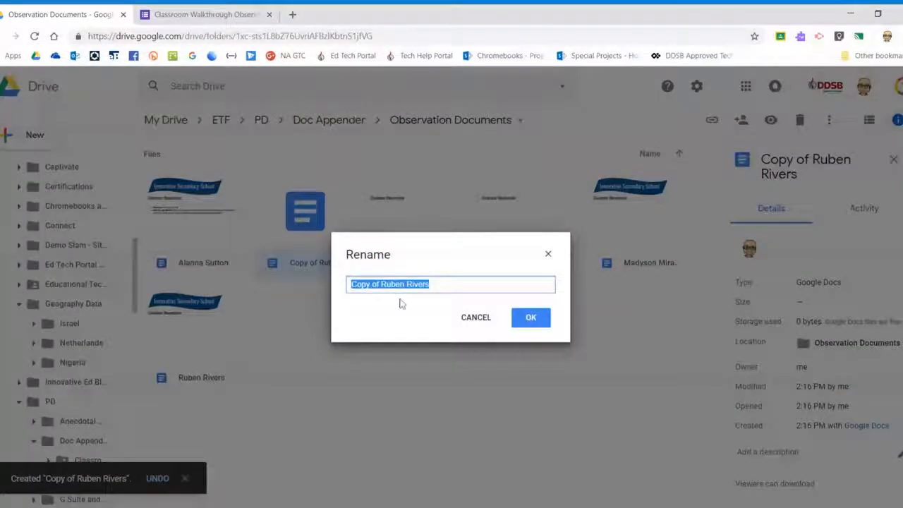
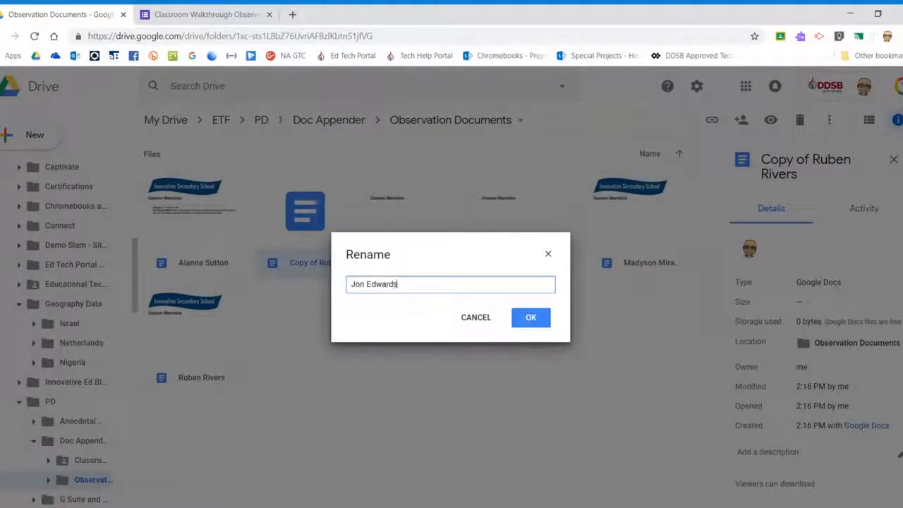
left_click(529, 318)
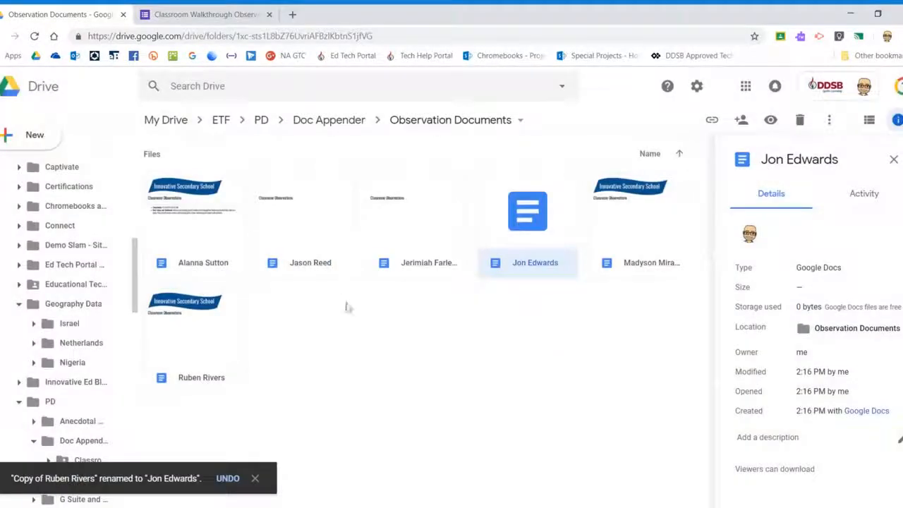
left_click(215, 15)
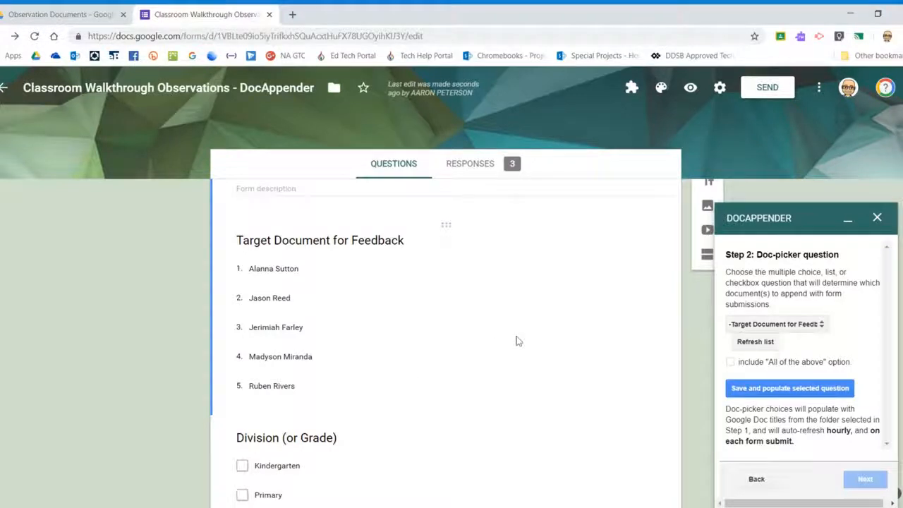
Populate Target Document for Feedback with all six teacher Docs and advance docAppender to Step 3.
left_click(779, 394)
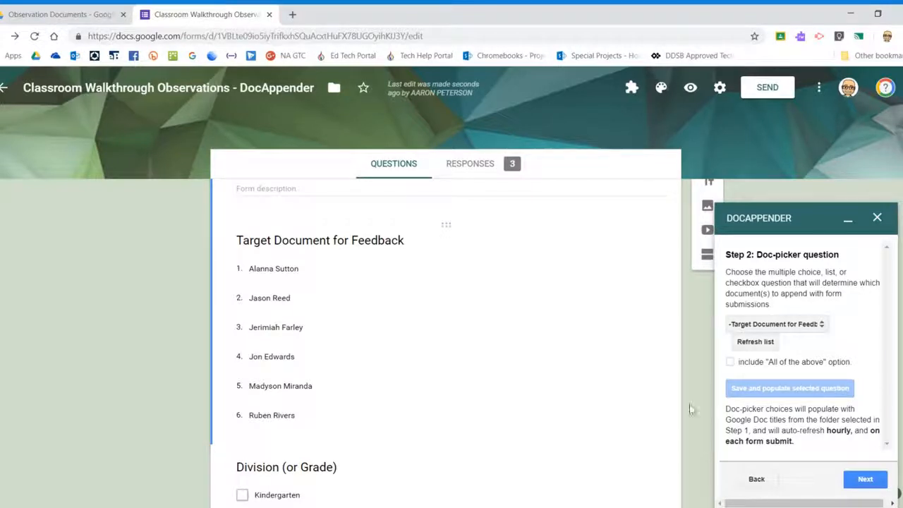
left_click(866, 485)
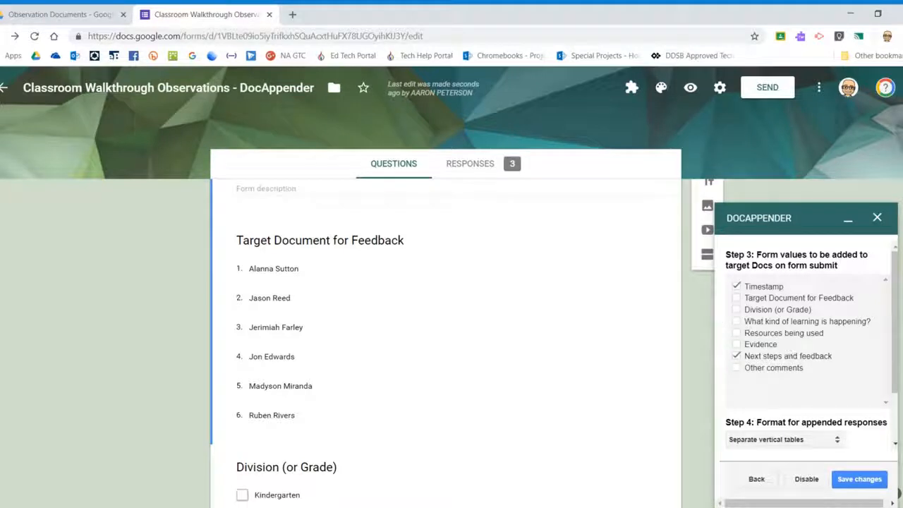
Add Division (or Grade) and What kind of learning is happening? to the appended answers.
scroll(605, 326, "down", 10)
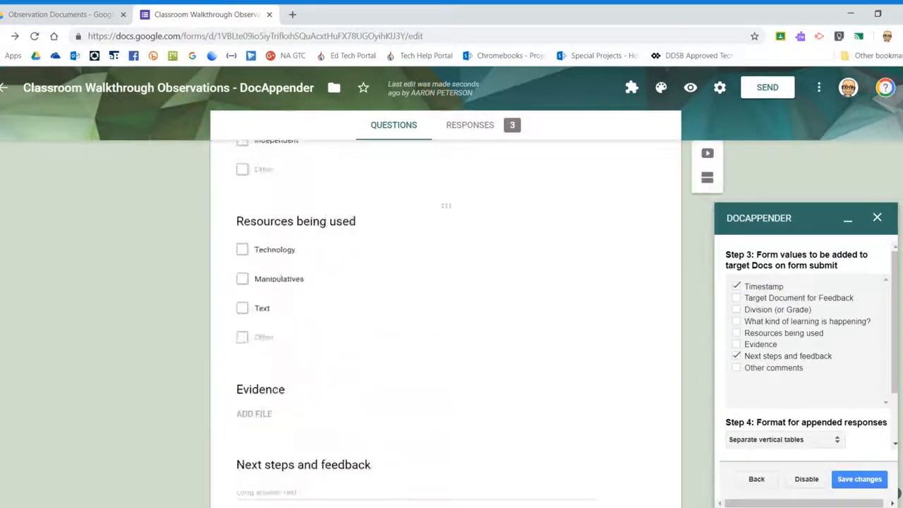
scroll(544, 315, "up", 15)
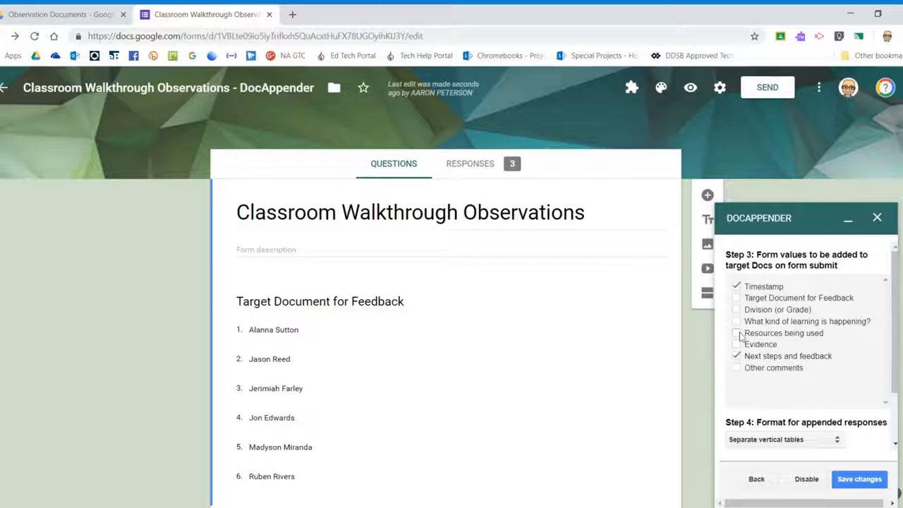
left_click(736, 309)
left_click(736, 322)
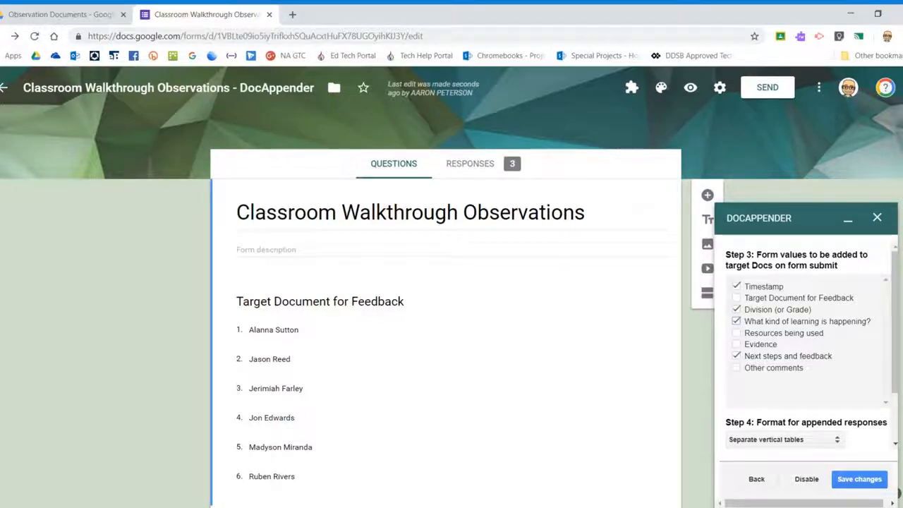
scroll(827, 352, "down", 3)
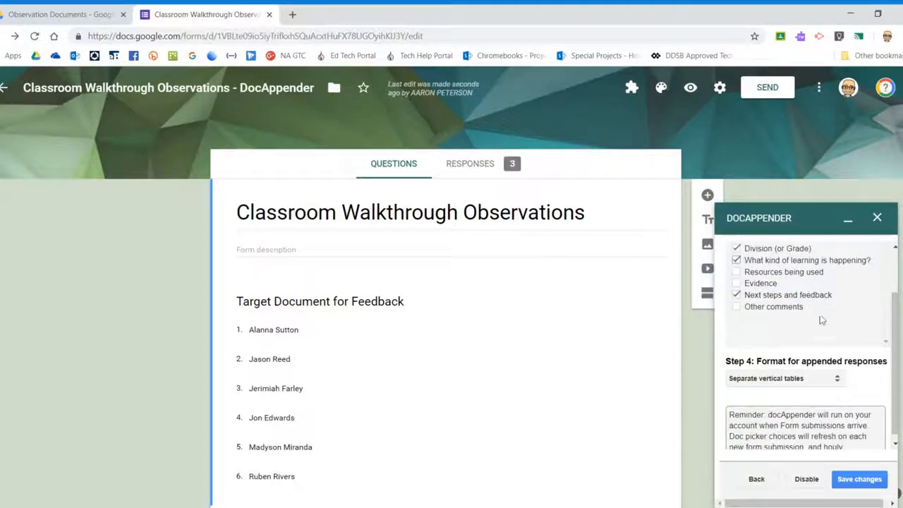
scroll(776, 345, "up", 3)
left_click(736, 356)
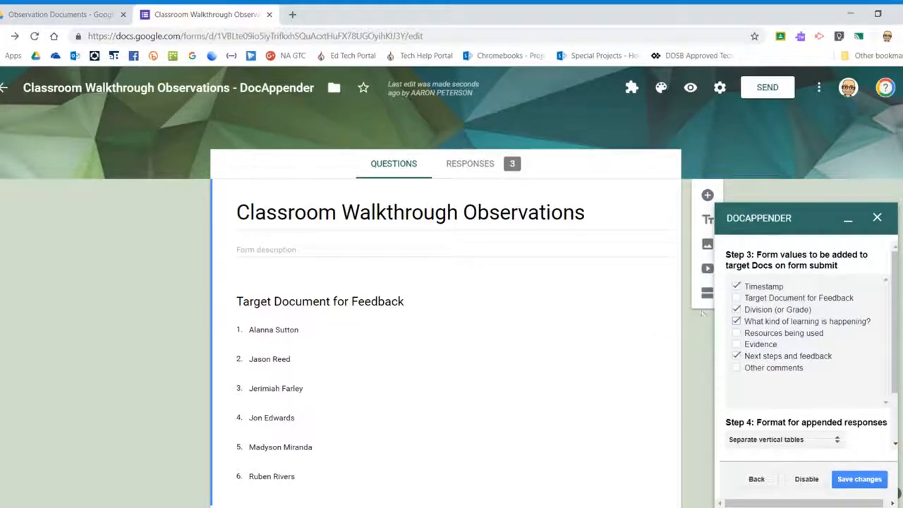
Save the docAppender settings and close the add-on sidebar.
scroll(863, 318, "down", 2)
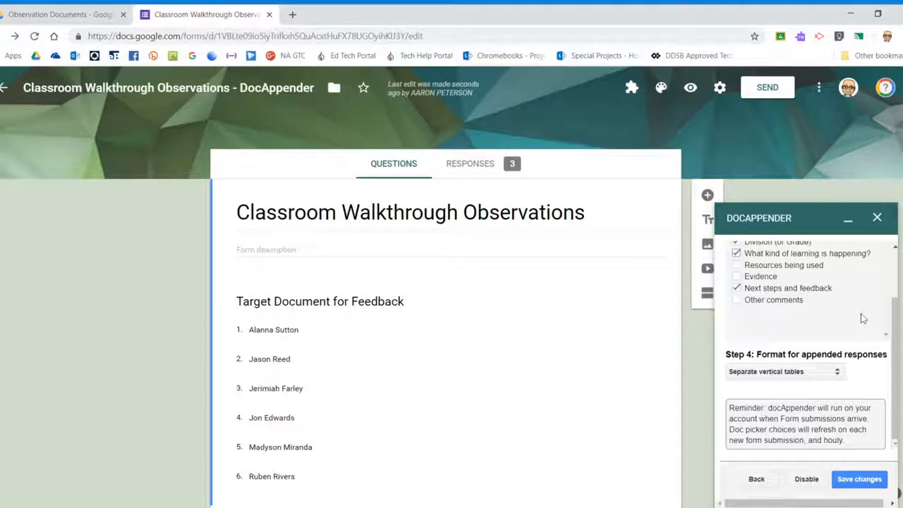
scroll(861, 313, "down", 2)
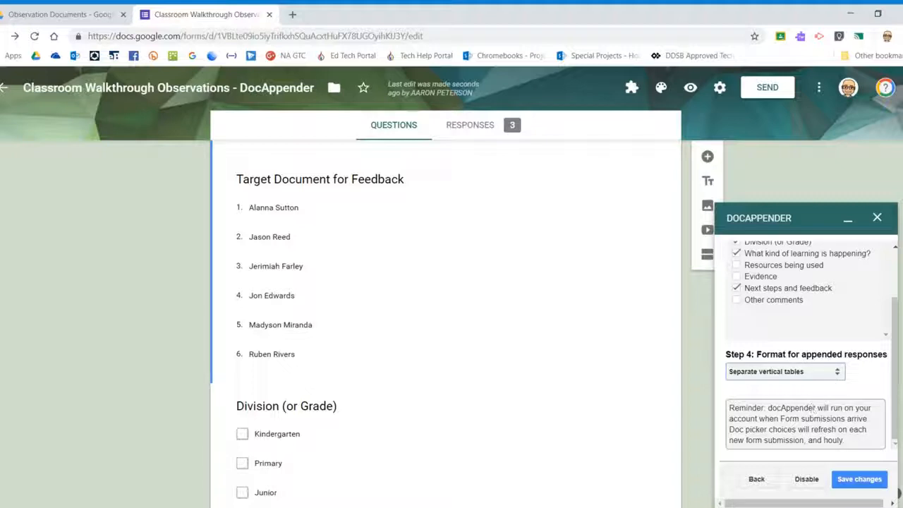
scroll(898, 338, "down", 1)
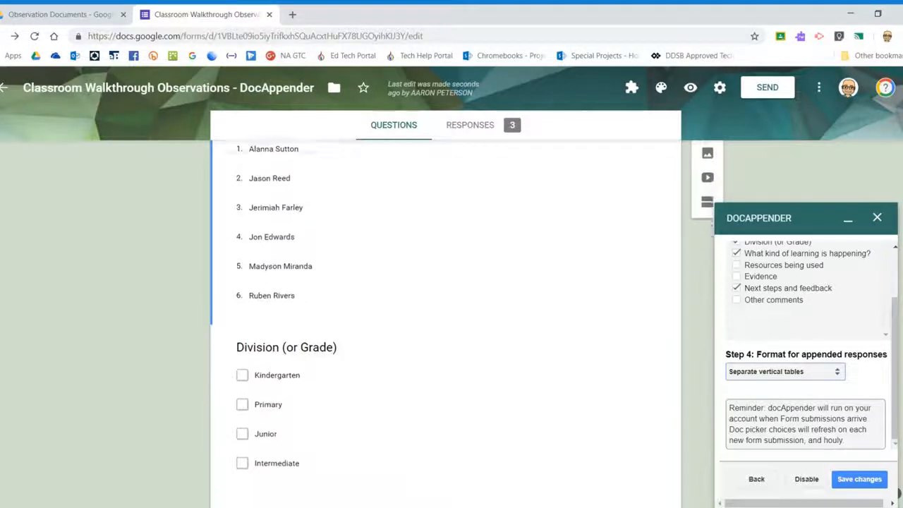
left_click(861, 479)
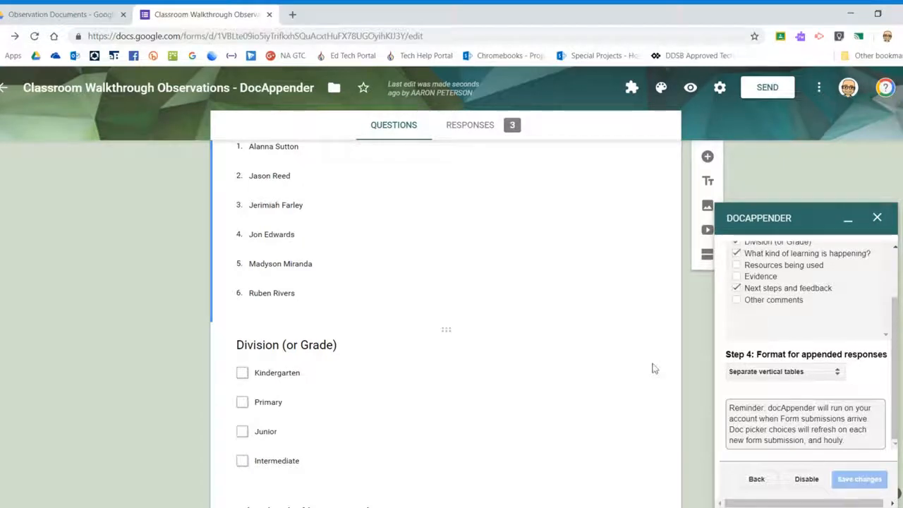
scroll(821, 331, "up", 3)
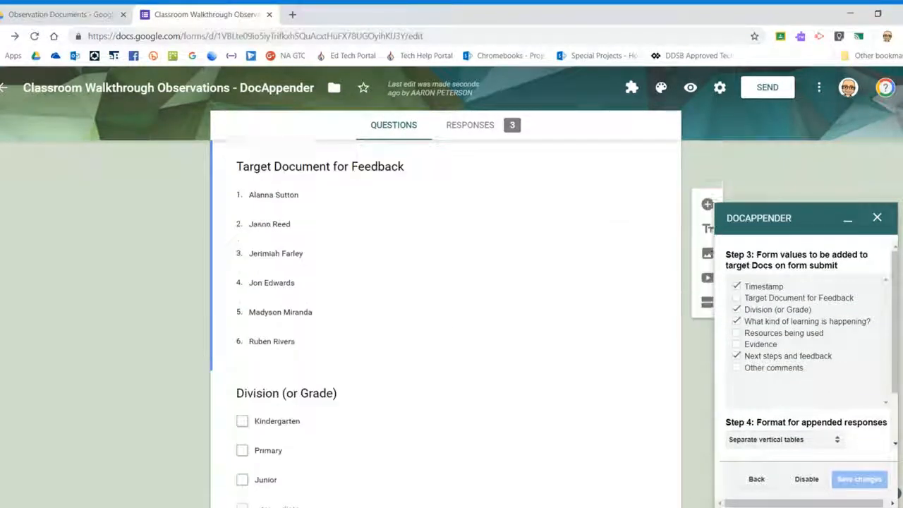
scroll(822, 331, "up", 3)
left_click(877, 217)
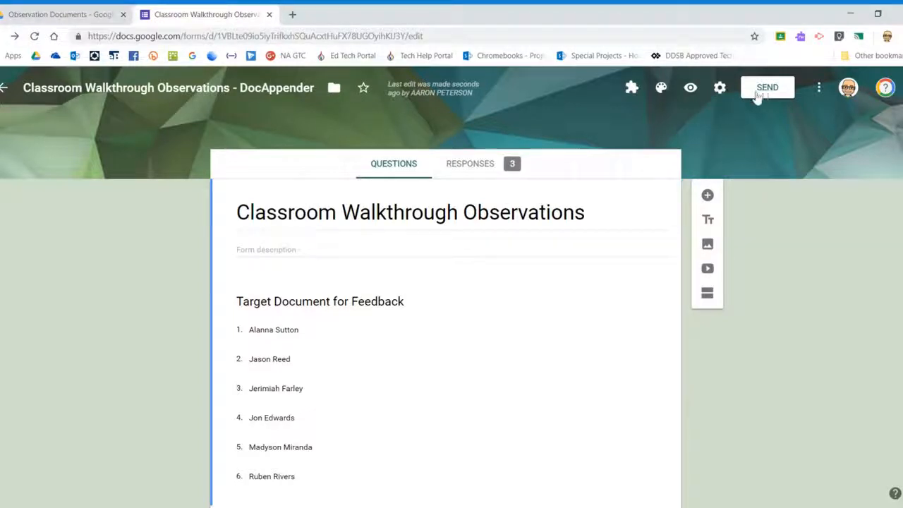
In the form preview, target the first teacher's Doc and tick Primary, Guided, Technology and Manipulatives.
left_click(689, 87)
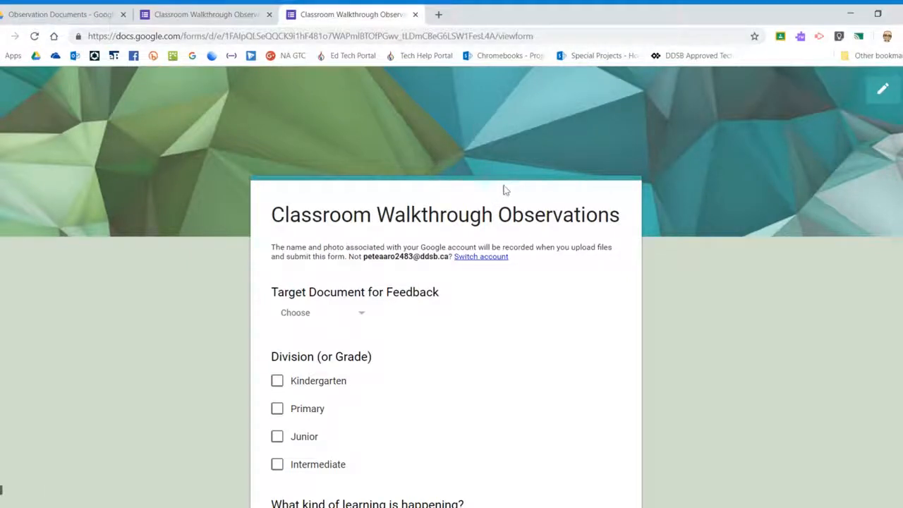
scroll(399, 216, "down", 2)
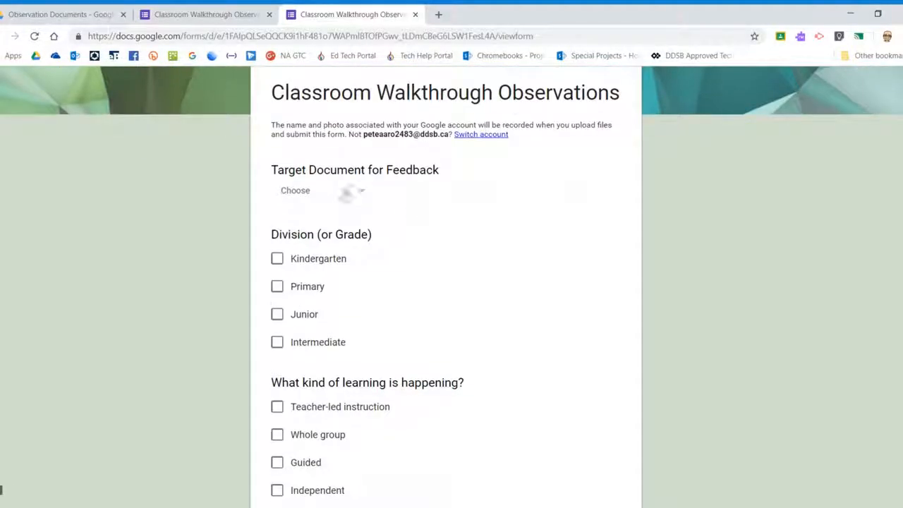
left_click(355, 197)
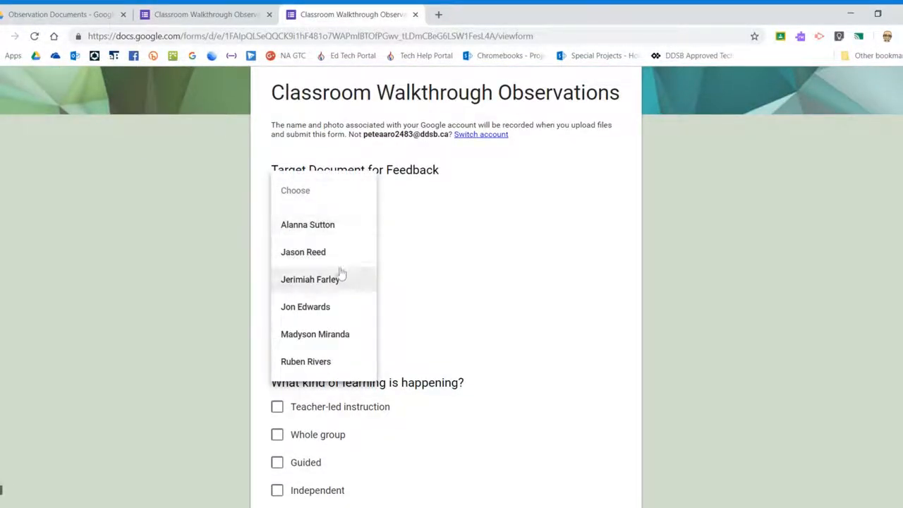
left_click(356, 224)
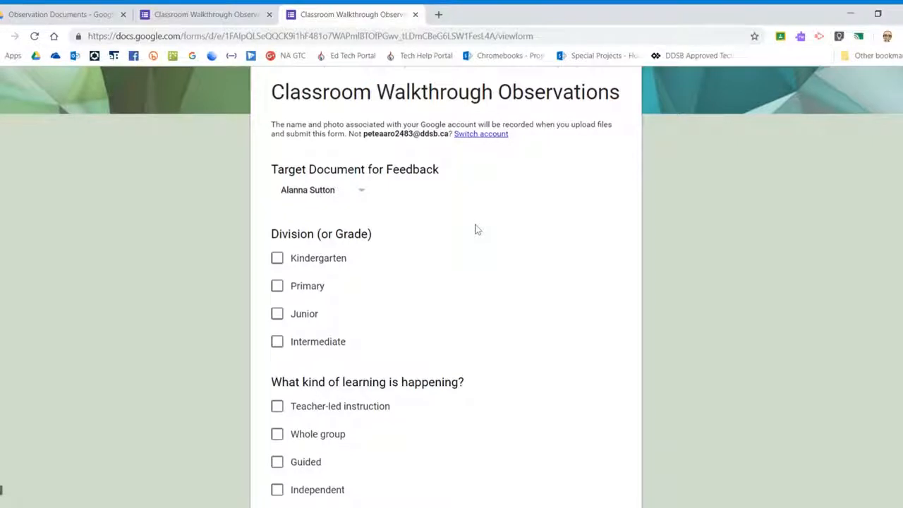
scroll(476, 227, "down", 1)
left_click(277, 226)
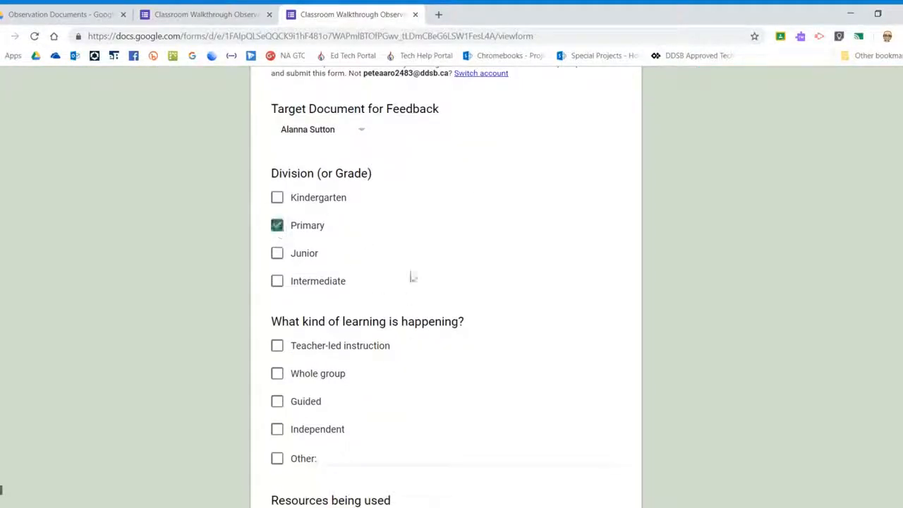
scroll(419, 214, "down", 3)
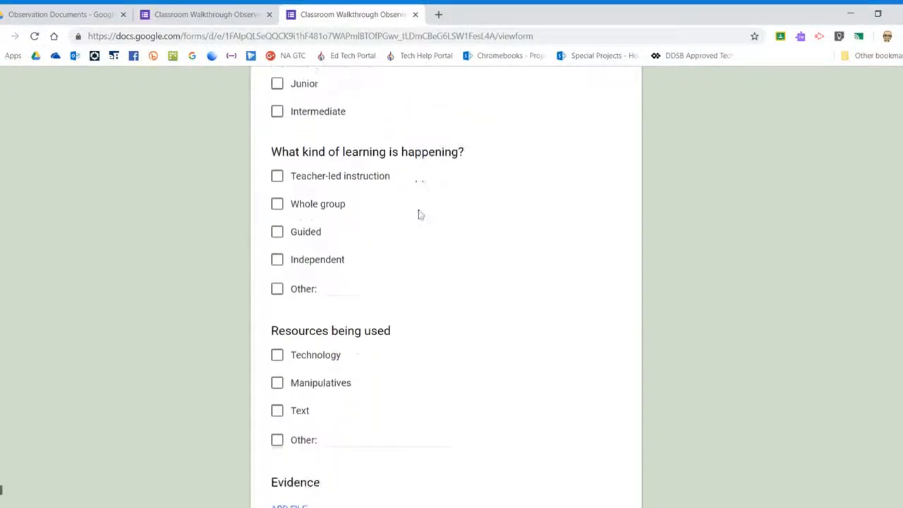
left_click(276, 218)
scroll(418, 224, "down", 1)
scroll(419, 223, "down", 1)
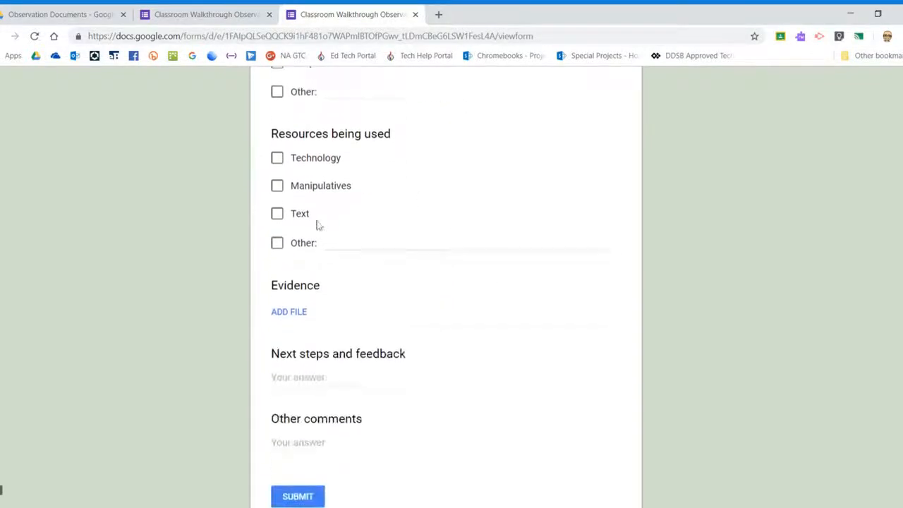
left_click(277, 158)
left_click(277, 185)
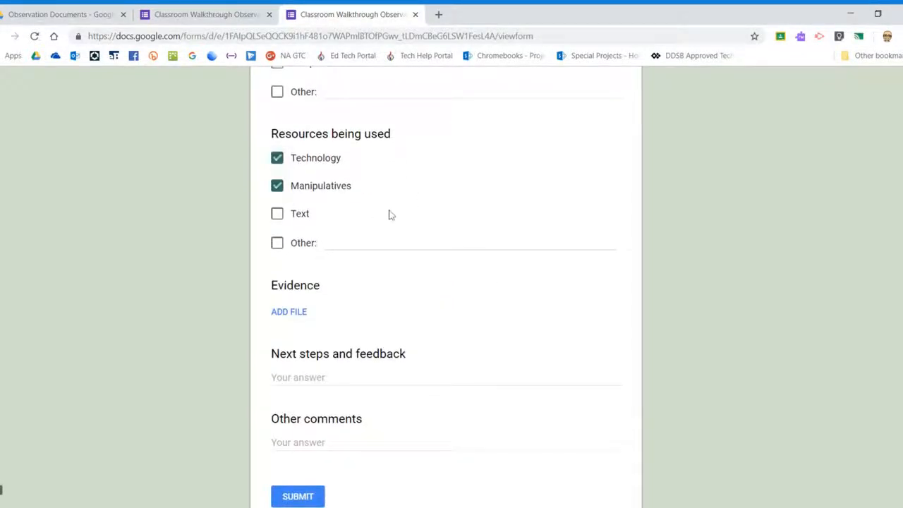
scroll(388, 215, "down", 2)
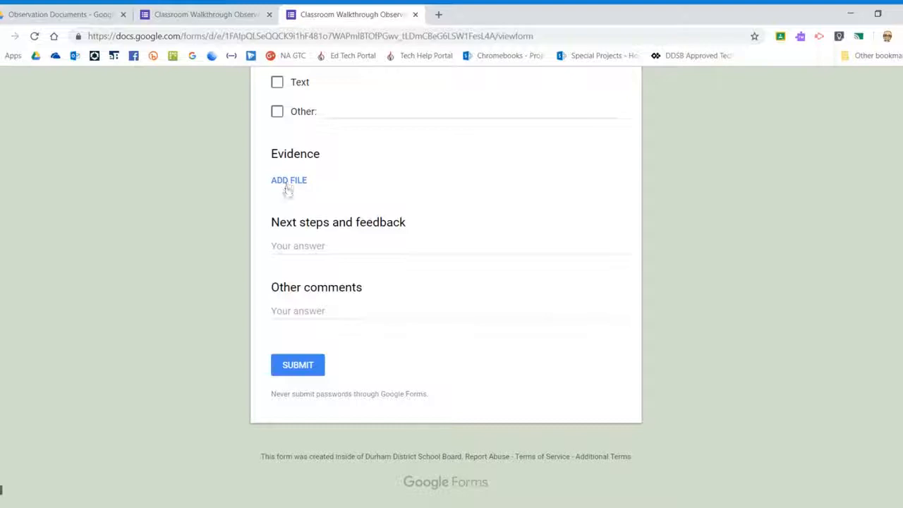
Enter feedback praising the guided-groups lesson and a mentoring comment, then submit the response.
left_click(388, 247)
type("Alanna,")
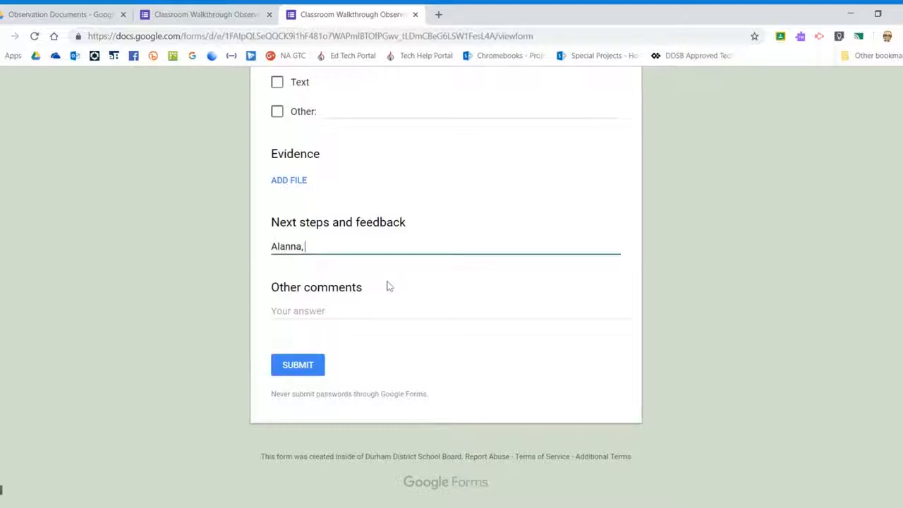
type(" this lesson")
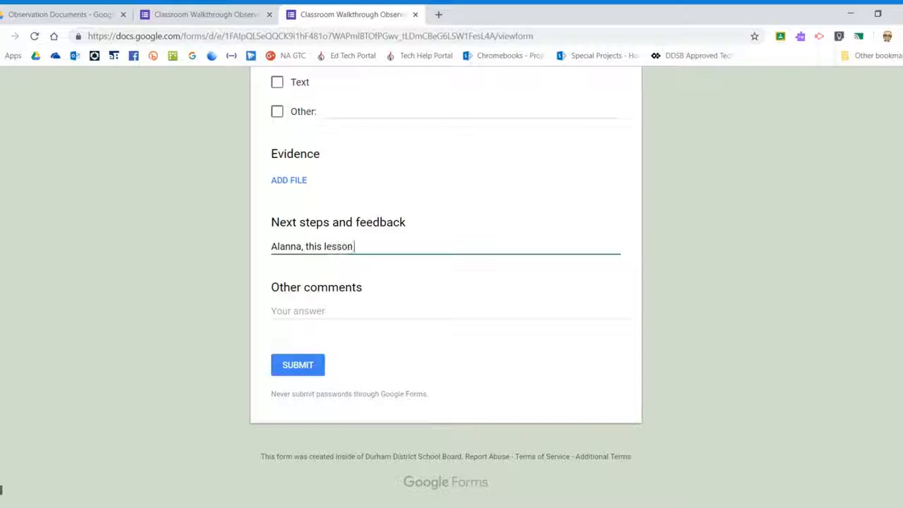
type(" was a great e")
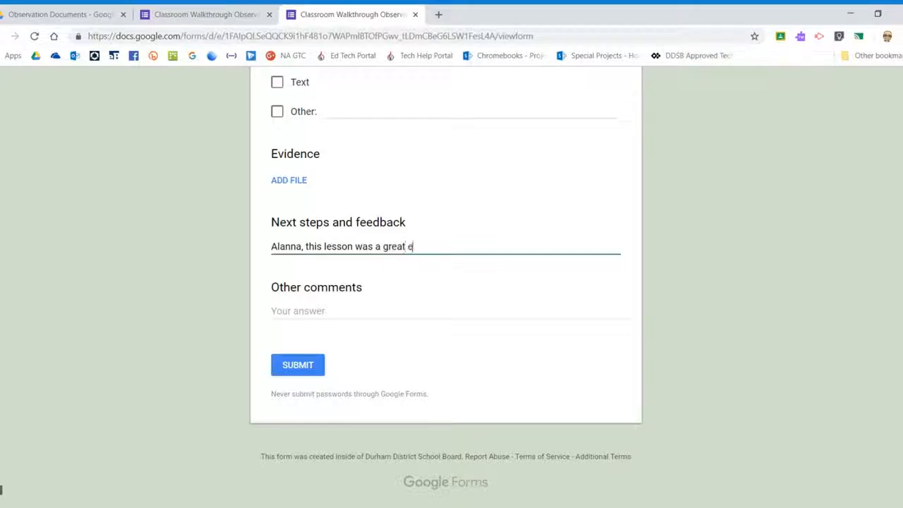
type("xample of guded groups. ")
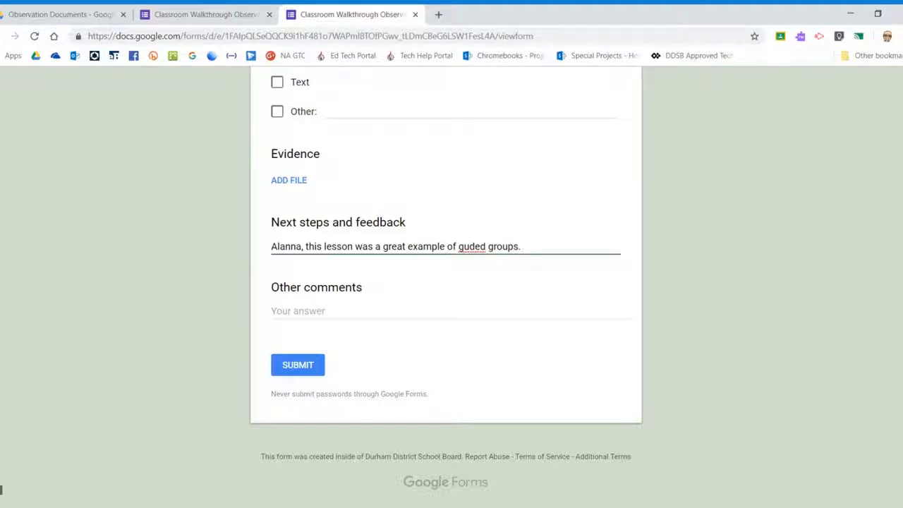
type("i")
left_click(368, 313)
type("Alanna ")
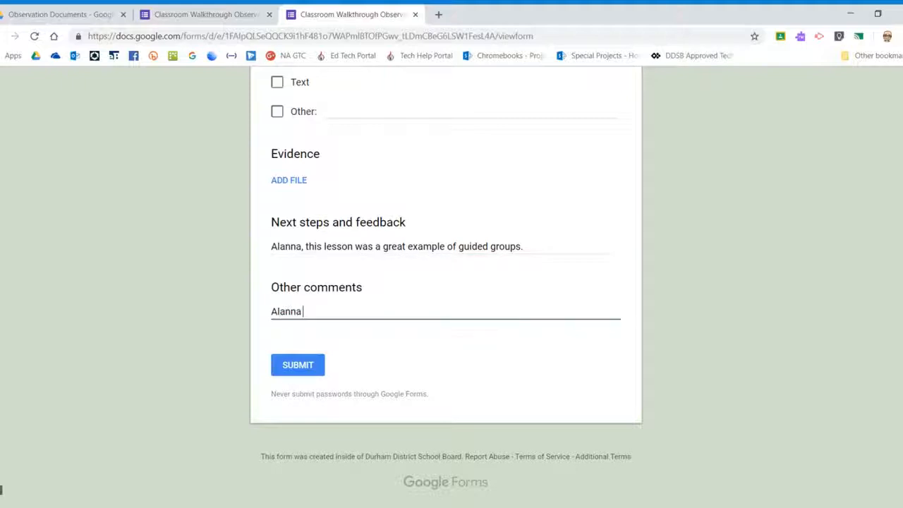
type("may be a great mentor for Jon regarding Guided")
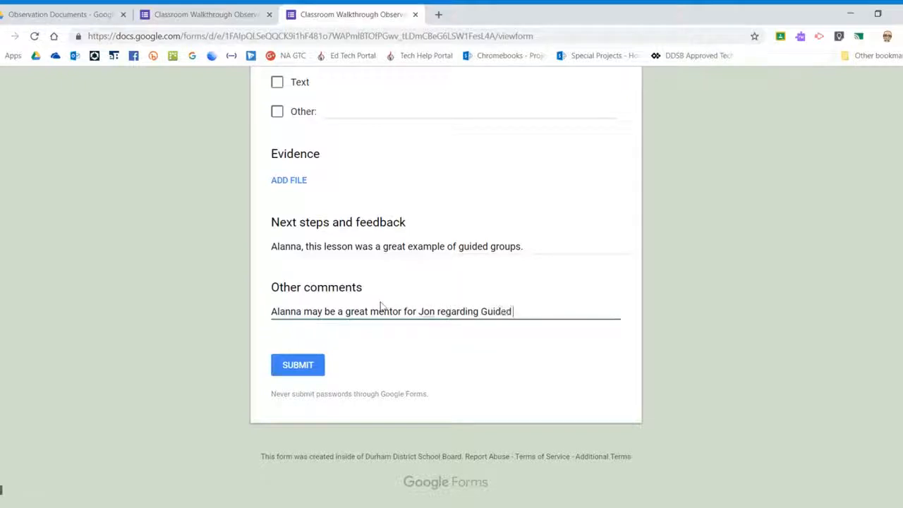
type(" Groups.")
left_click(300, 366)
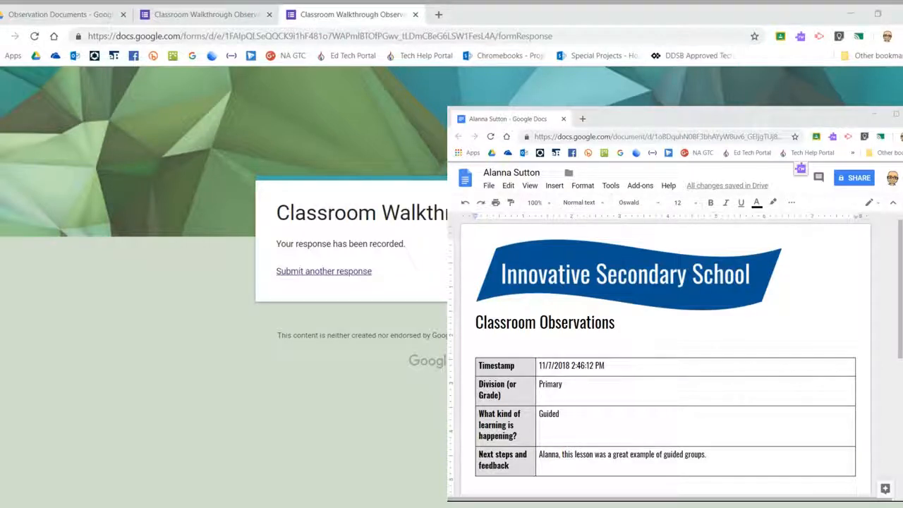
Check the appended table's 11/7/2018 2:46:12 PM timestamp and Primary entry, then return to the form.
left_click_drag(607, 365, 539, 365)
left_click(563, 385)
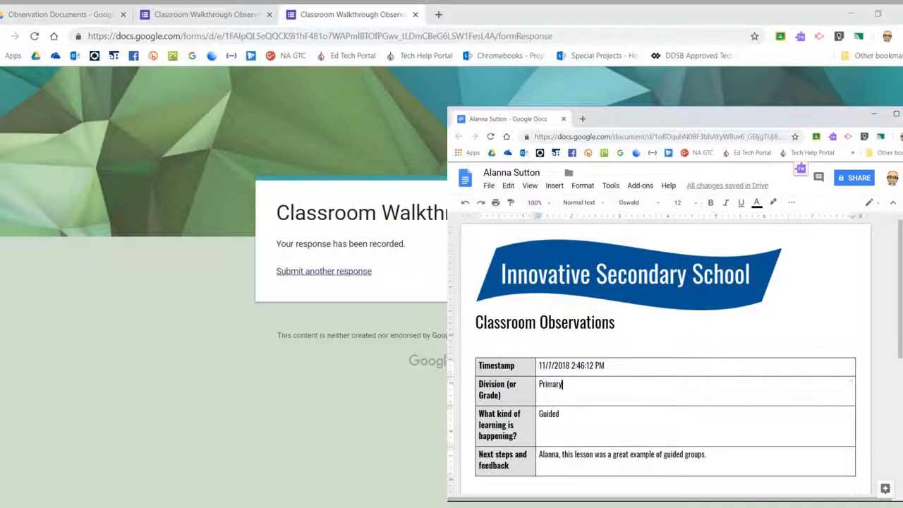
left_click(187, 279)
Start a new response for the first teacher's Doc, ticking Kindergarten, Primary, teacher-led, independent and Manipulatives.
left_click(323, 275)
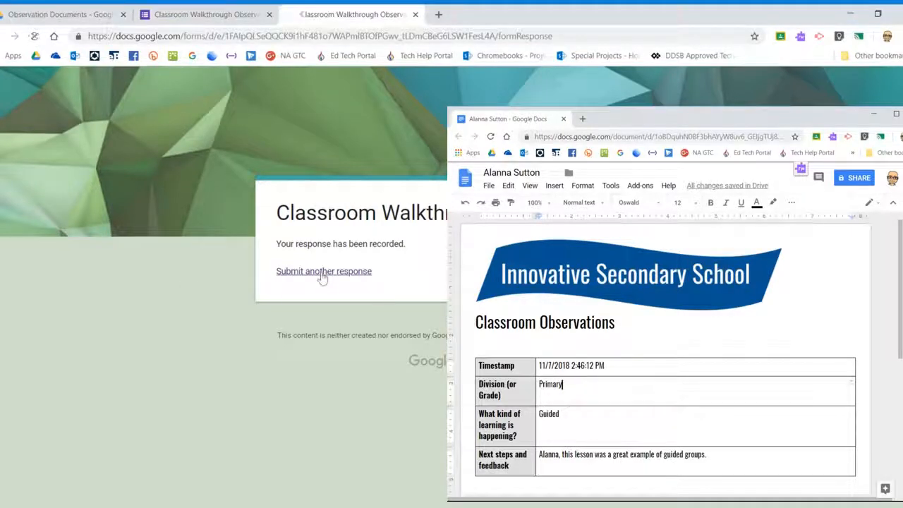
scroll(360, 212, "down", 3)
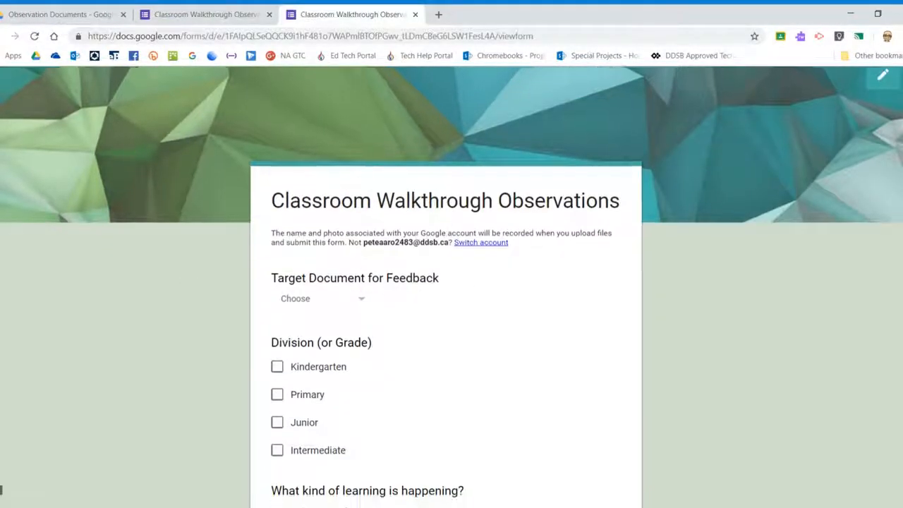
left_click(360, 134)
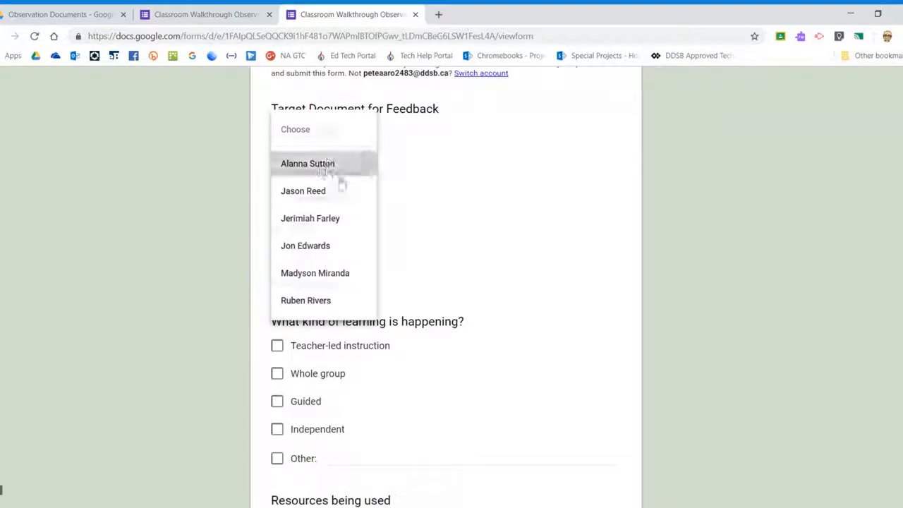
left_click(339, 168)
left_click(276, 198)
left_click(277, 226)
scroll(421, 244, "down", 2)
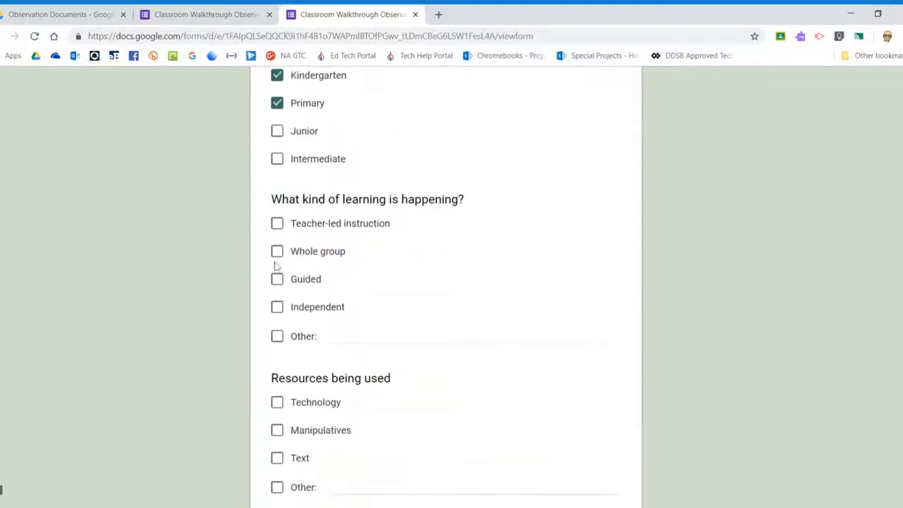
left_click(277, 223)
left_click(277, 306)
scroll(376, 276, "down", 3)
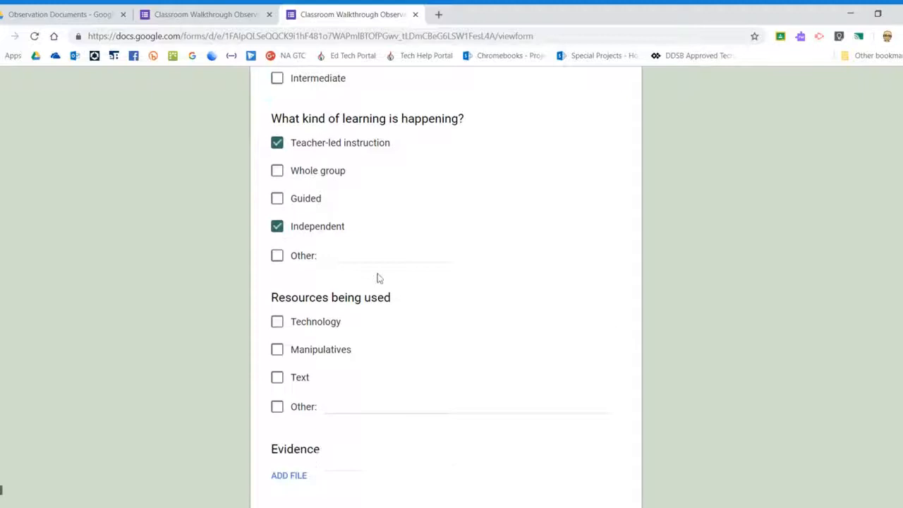
left_click(277, 247)
scroll(277, 262, "down", 2)
Write feedback that the lesson was engaging but some students missed the learning goal, and submit.
left_click(275, 316)
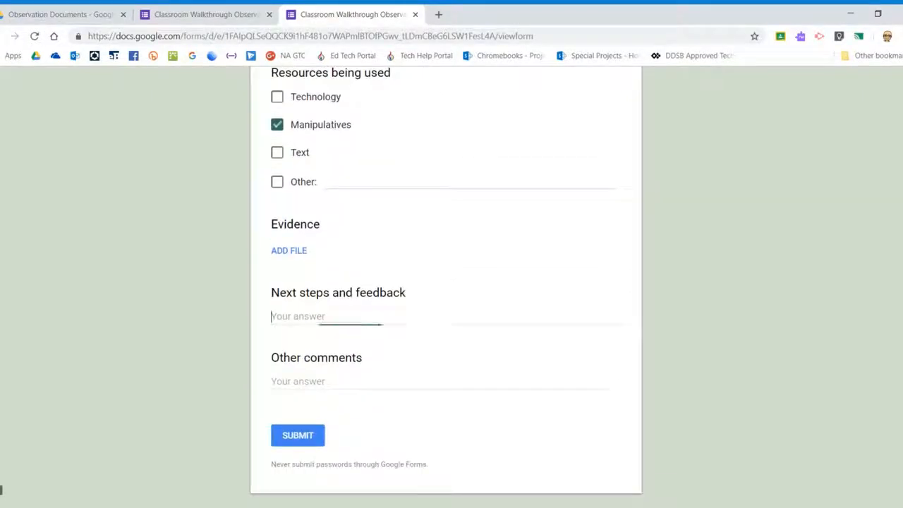
type("You")
key("BackSpace")
key("BackSpace")
type("Your lesson was engaging. Some students didn't know the learning goal. How could you m")
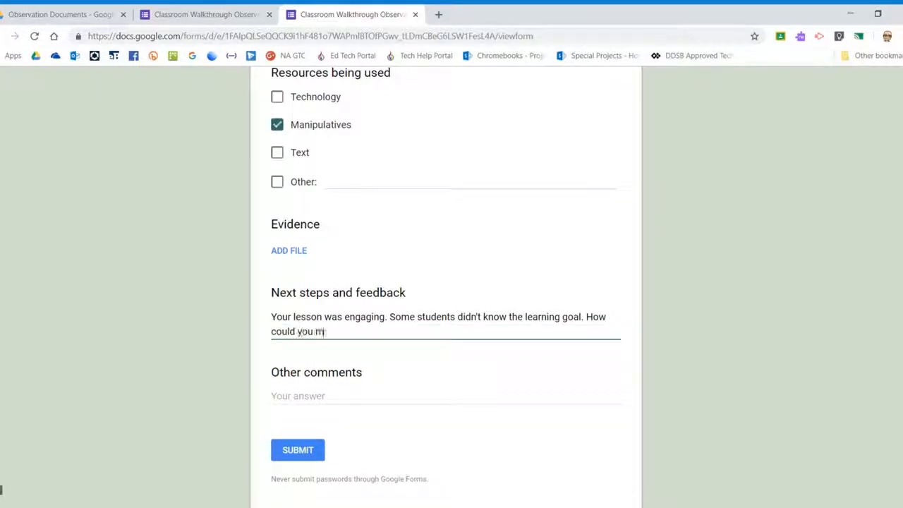
type("ake this more obvious")
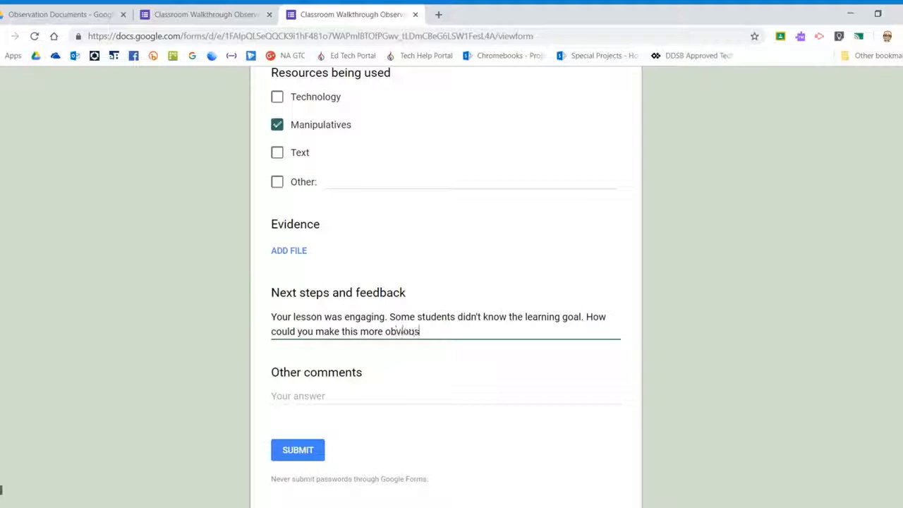
type(" to the students?")
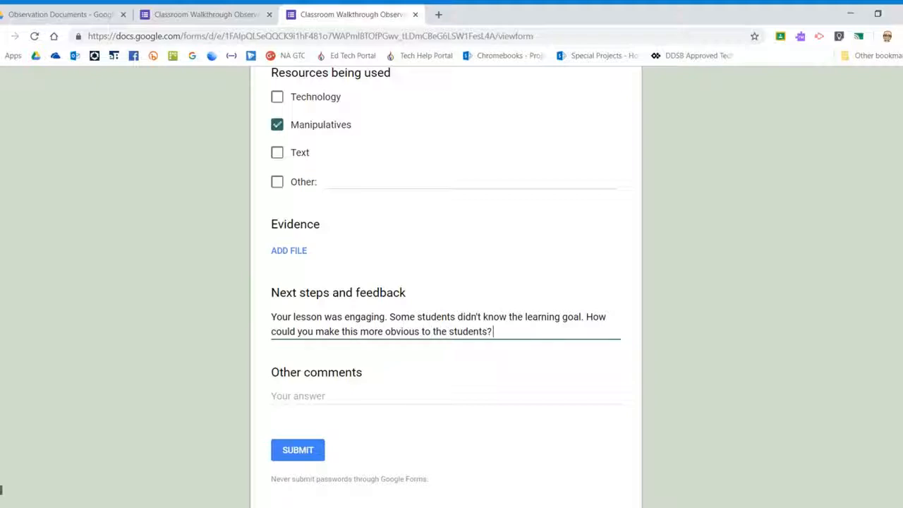
left_click(304, 455)
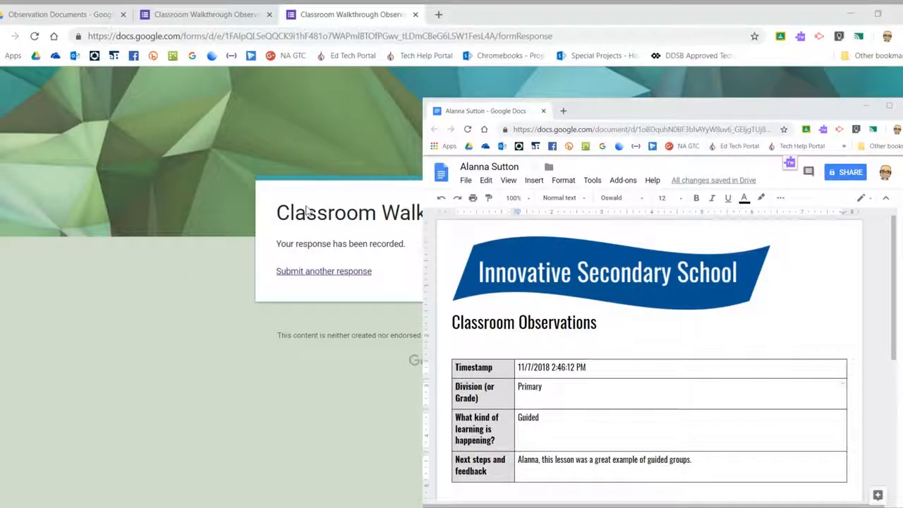
Scroll down to the newly appended feedback table in the teacher's Doc, then leave the document.
scroll(642, 359, "down", 3)
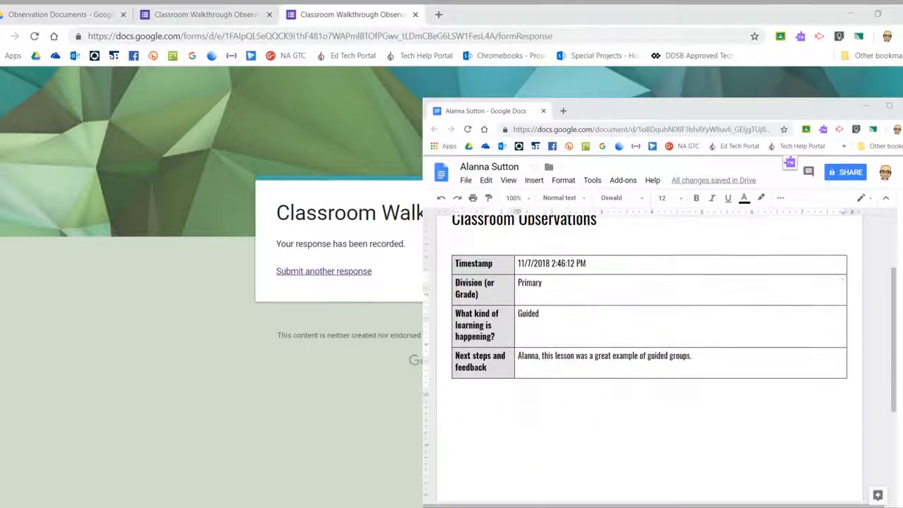
scroll(642, 359, "down", 1)
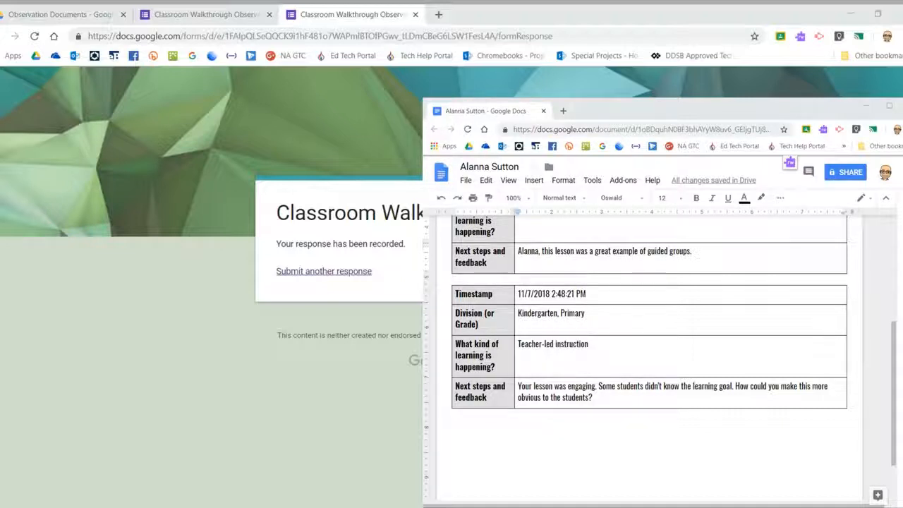
key("alt+Tab")
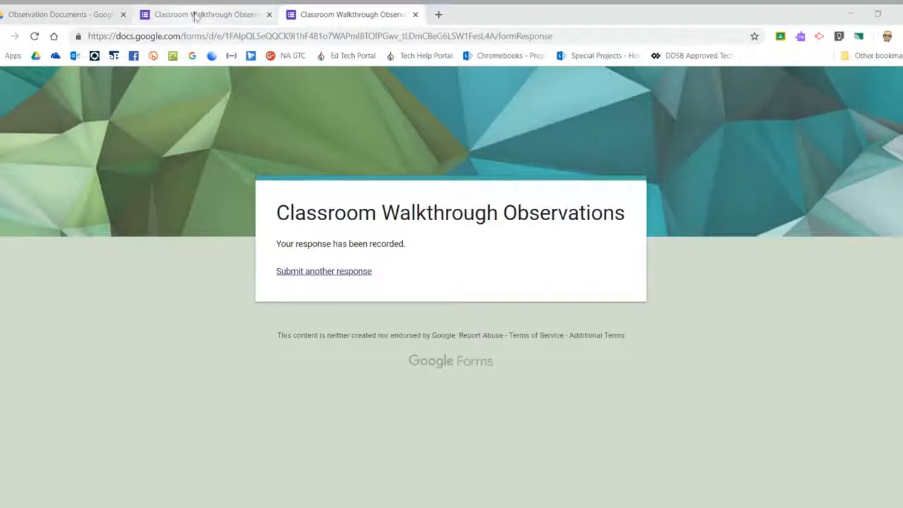
In the Observation Documents folder, open the sharing settings for a teacher's observation document.
left_click(28, 15)
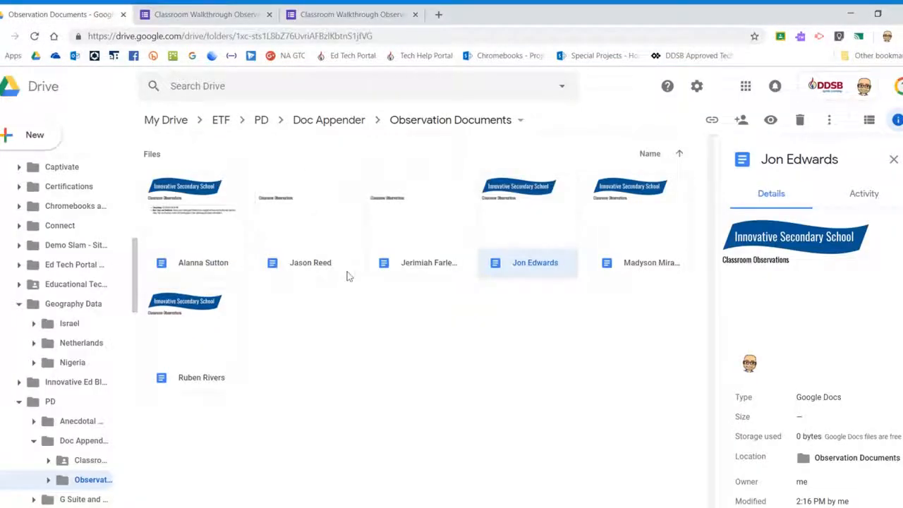
left_click(366, 338)
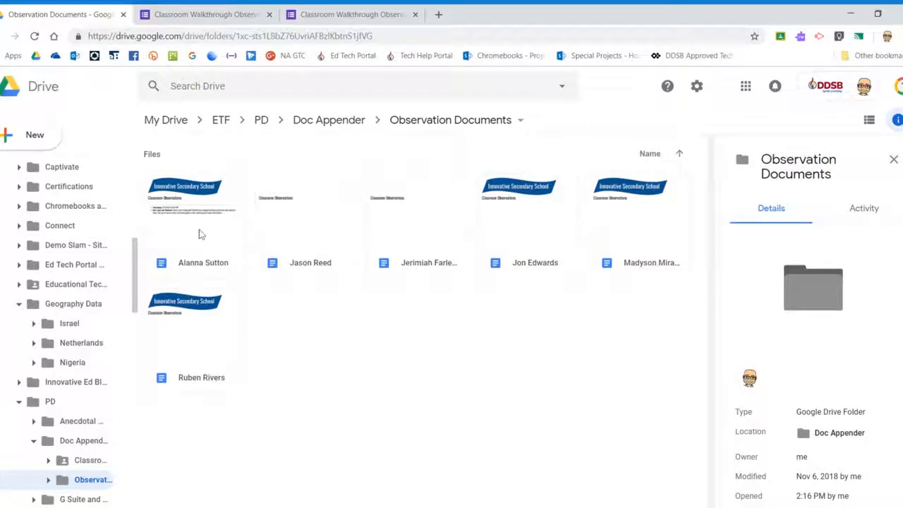
left_click(506, 235)
right_click(513, 240)
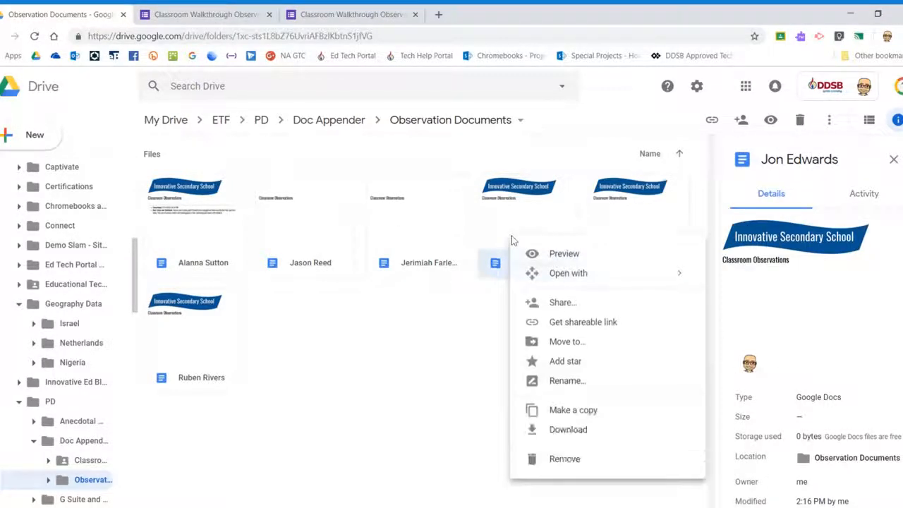
left_click(562, 302)
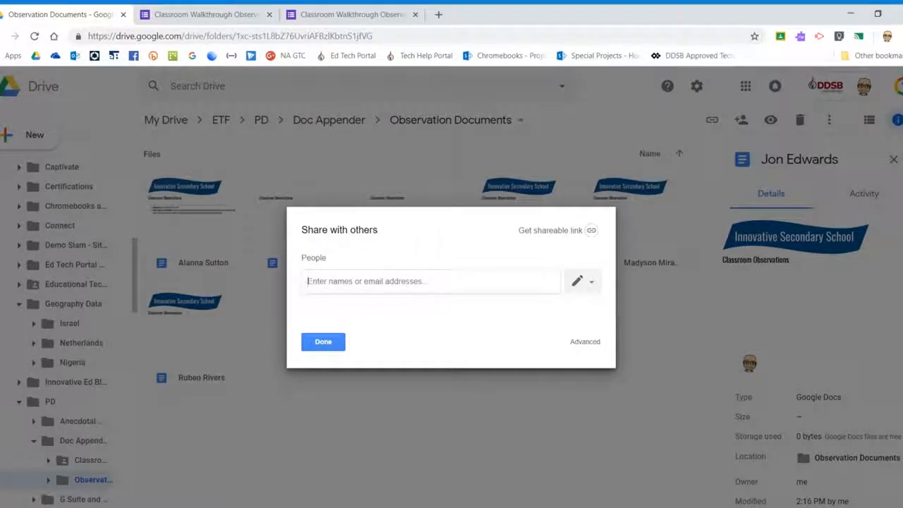
Add the teacher's account as a recipient with Can comment access.
type("jon")
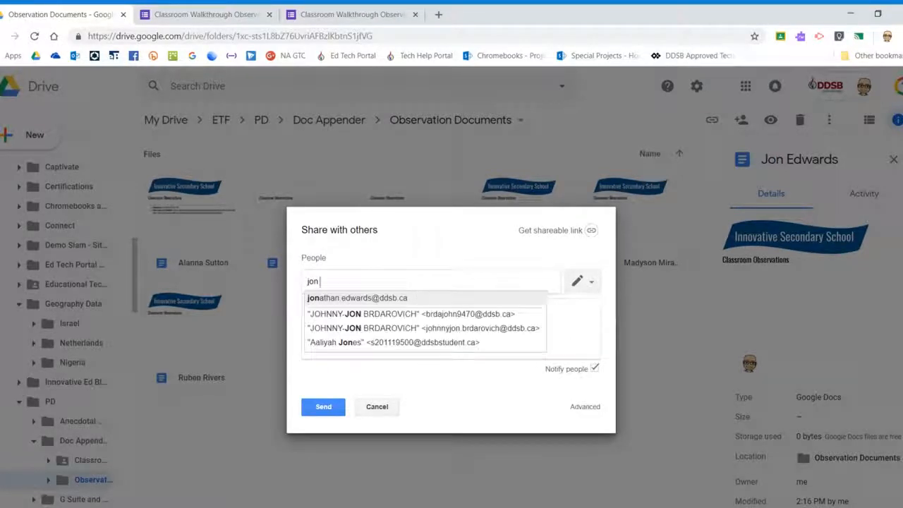
left_click(376, 299)
left_click(579, 282)
left_click(572, 341)
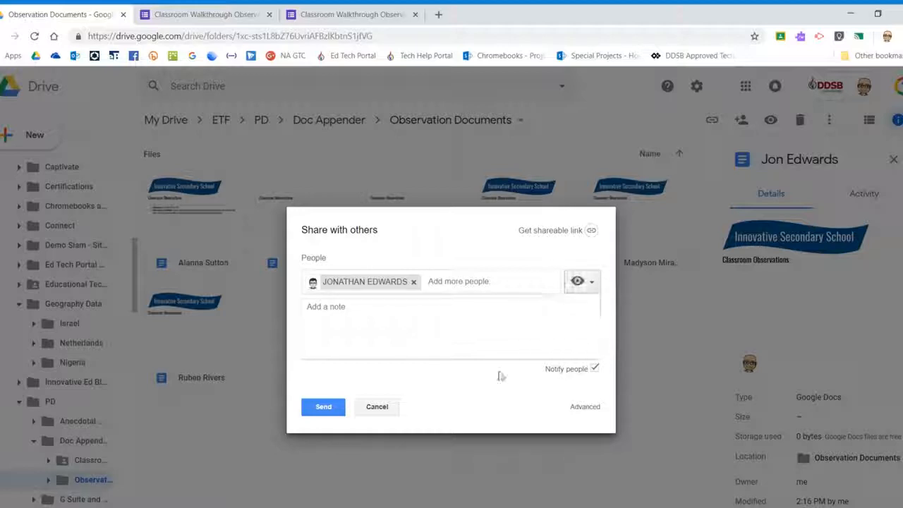
left_click(591, 283)
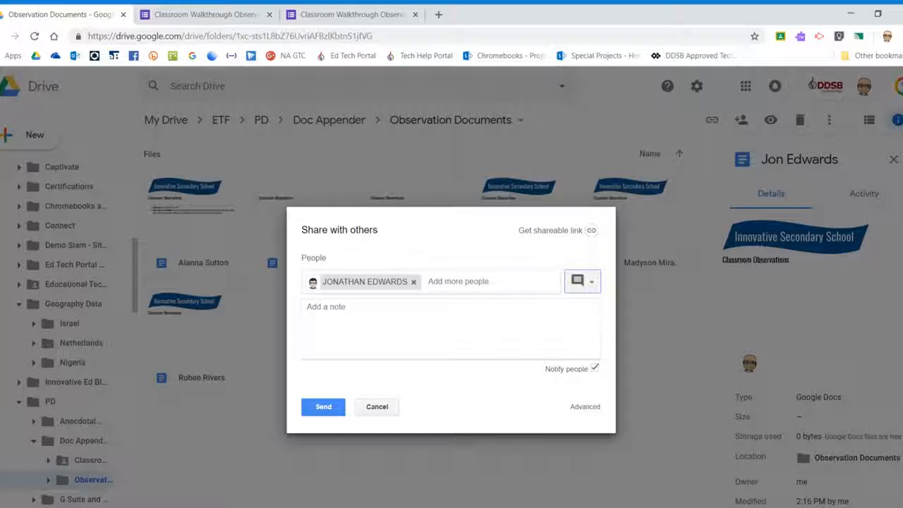
left_click(584, 289)
left_click(563, 306)
left_click(590, 282)
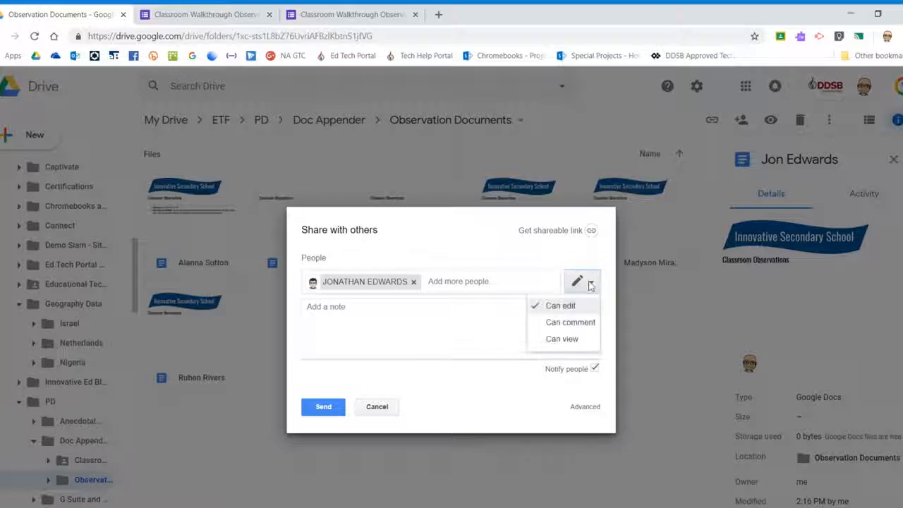
left_click(552, 323)
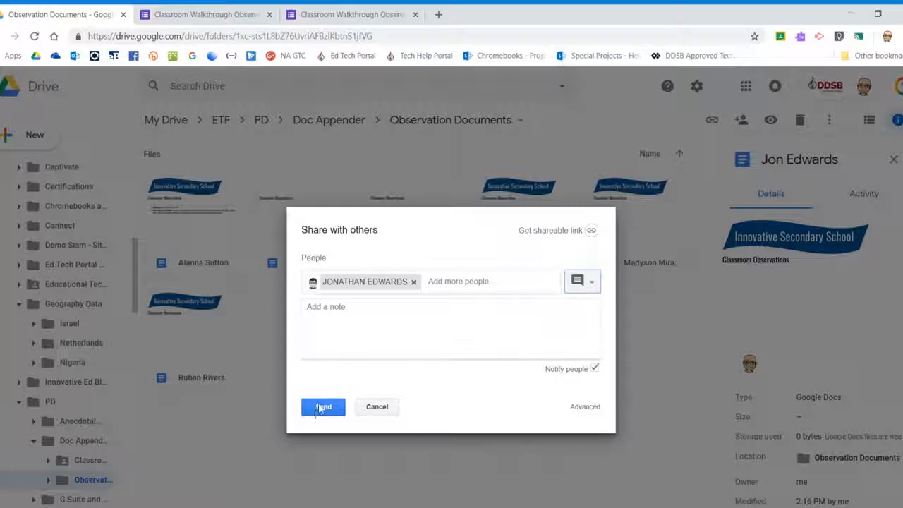
Share without notifying the teacher, confirm skipping the invitation, and select the first teacher's document.
left_click(595, 369)
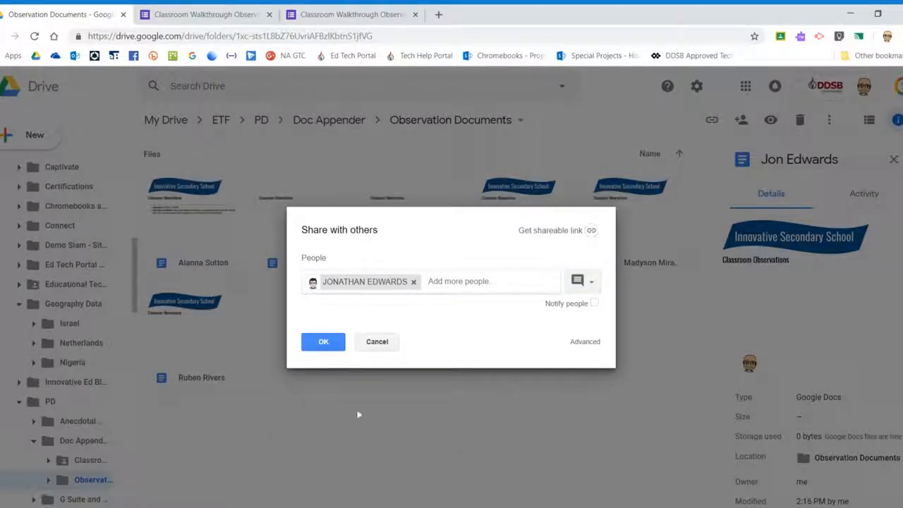
left_click(323, 343)
left_click(344, 319)
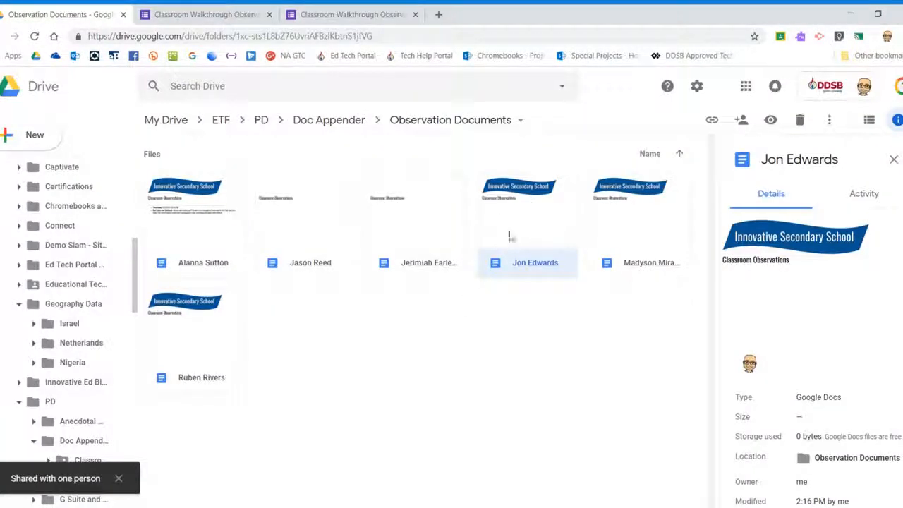
left_click(205, 237)
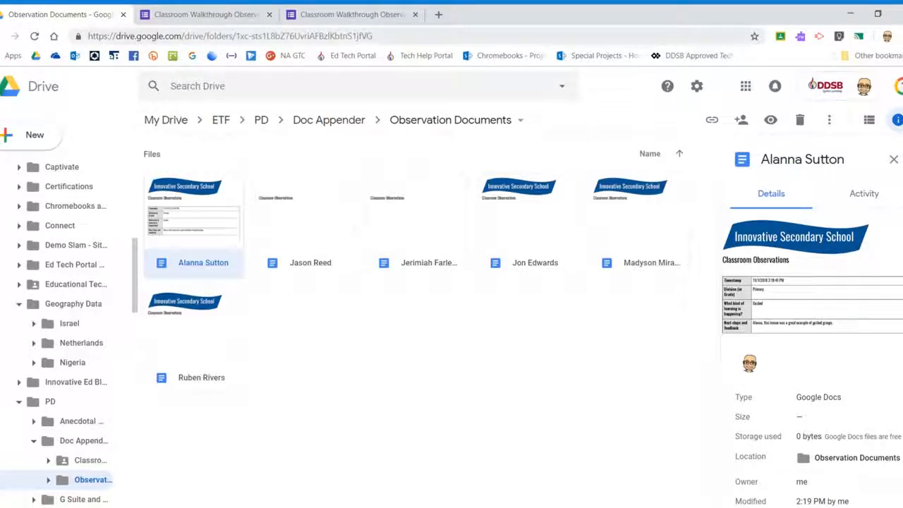
Switch back to the Classroom Walkthrough Observations - DocAppender form editor.
left_click(202, 15)
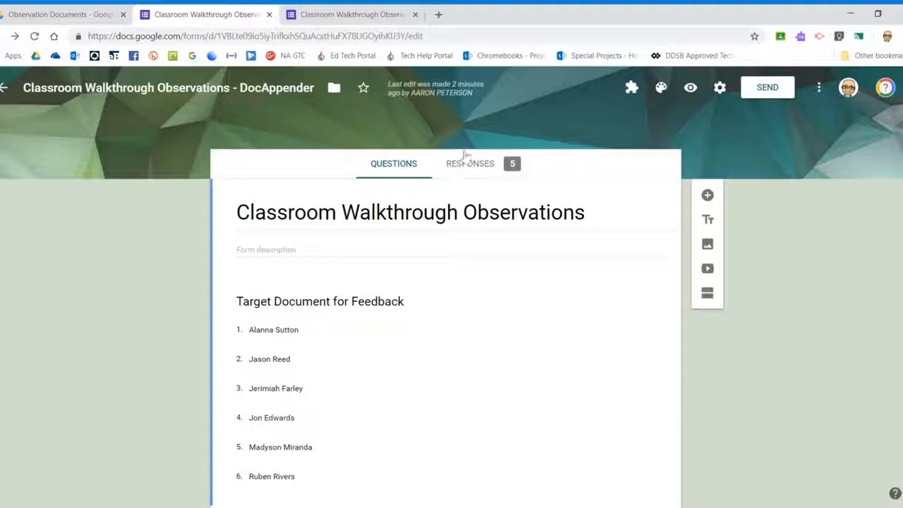
Scroll through the summary charts of the 5 responses, then open the linked responses spreadsheet.
left_click(473, 168)
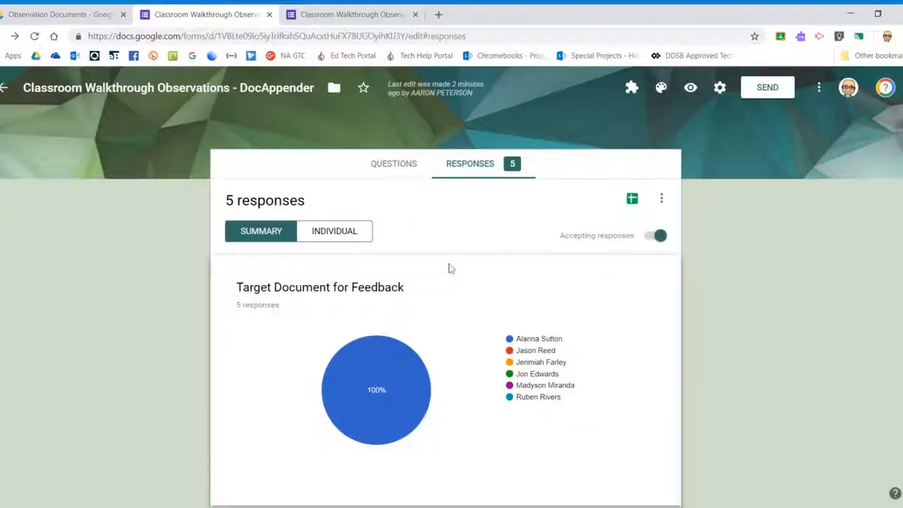
scroll(451, 268, "down", 10)
scroll(483, 326, "down", 8)
scroll(482, 324, "up", 9)
scroll(477, 311, "up", 10)
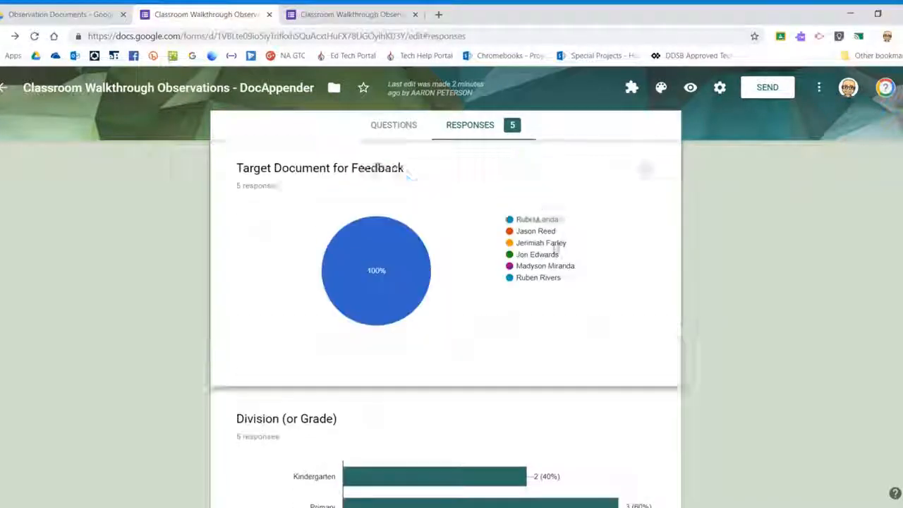
left_click(632, 200)
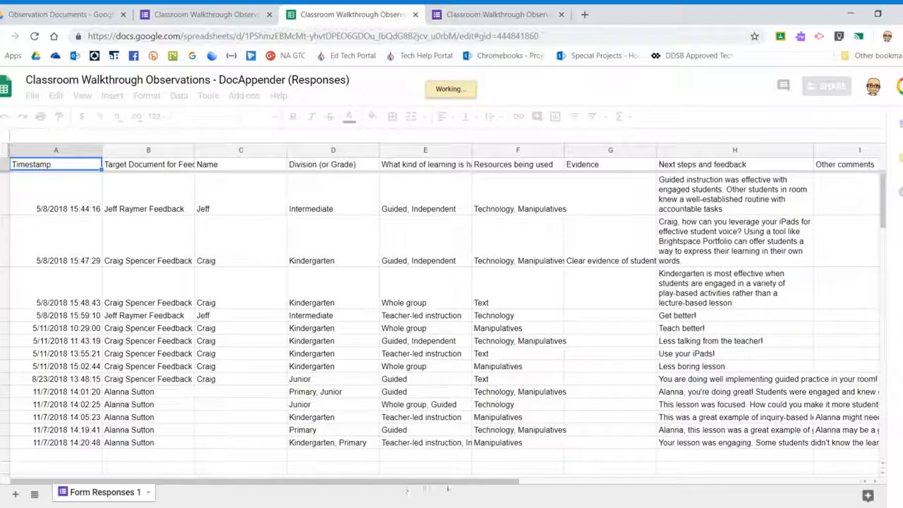
Set column H, Next steps and feedback, to Wrap text.
left_click(543, 484)
left_click_drag(578, 484, 594, 483)
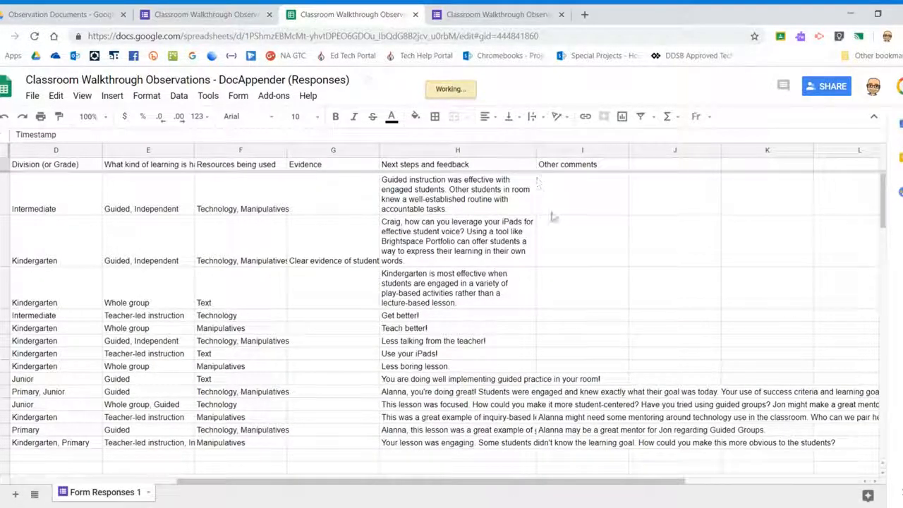
left_click(400, 149)
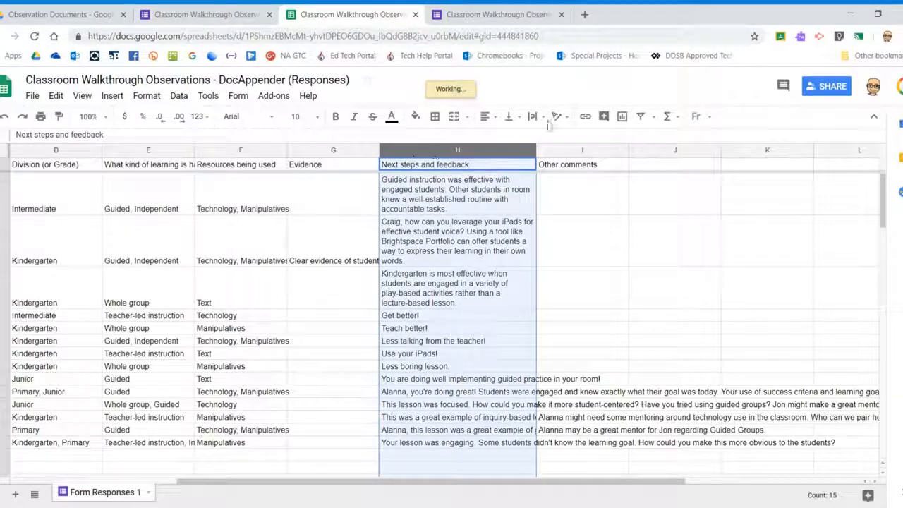
left_click(541, 120)
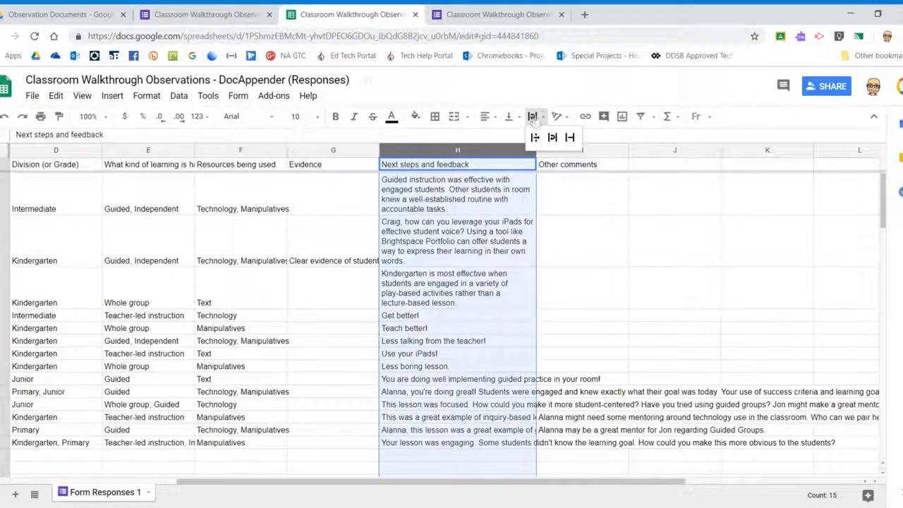
left_click(549, 135)
Scroll through the wrapped rows and inspect entries in the Other comments column.
left_click(569, 354)
scroll(569, 357, "down", 5)
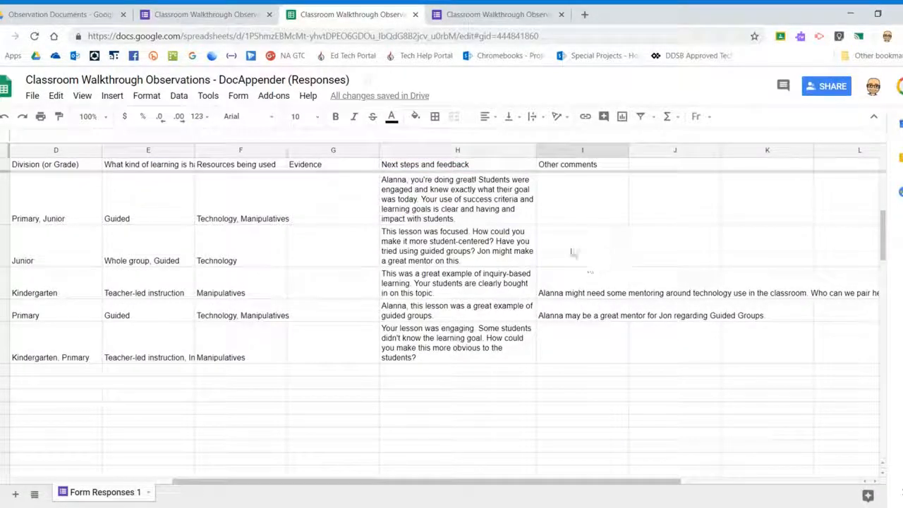
left_click(588, 289)
left_click(590, 314)
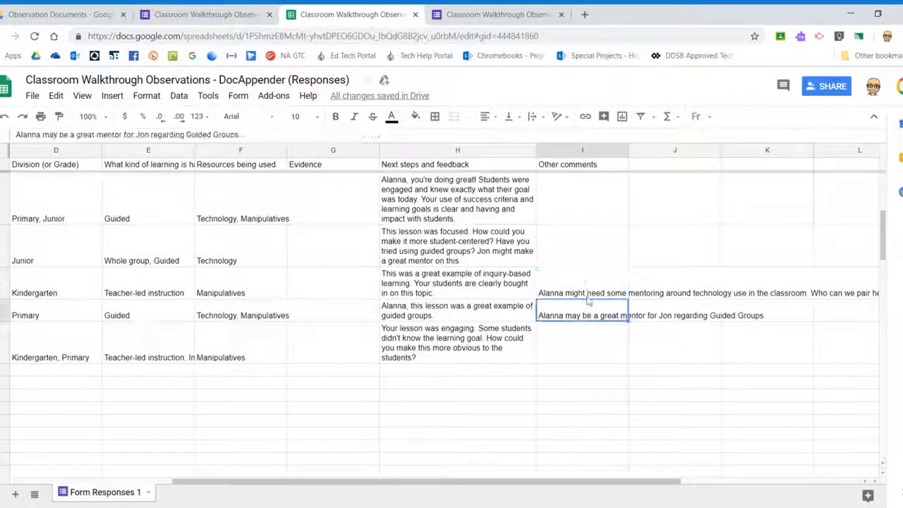
left_click_drag(489, 482, 285, 472)
scroll(286, 440, "up", 5)
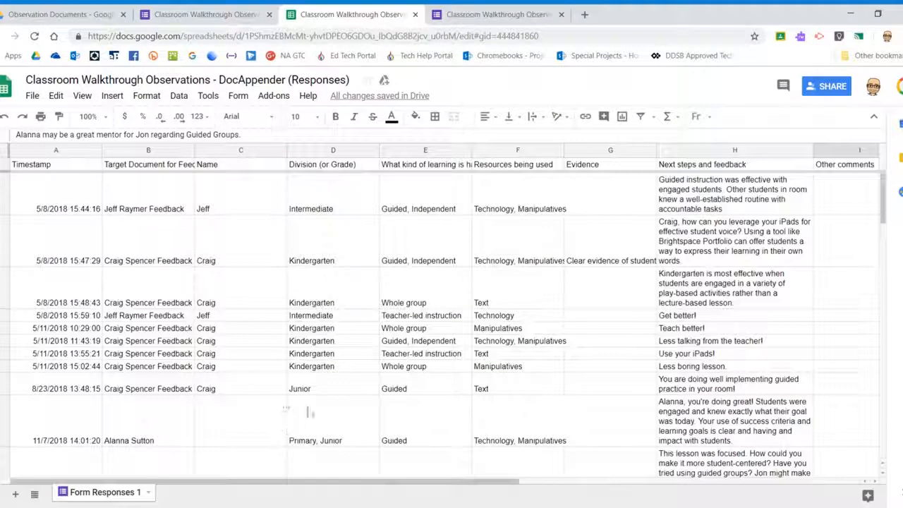